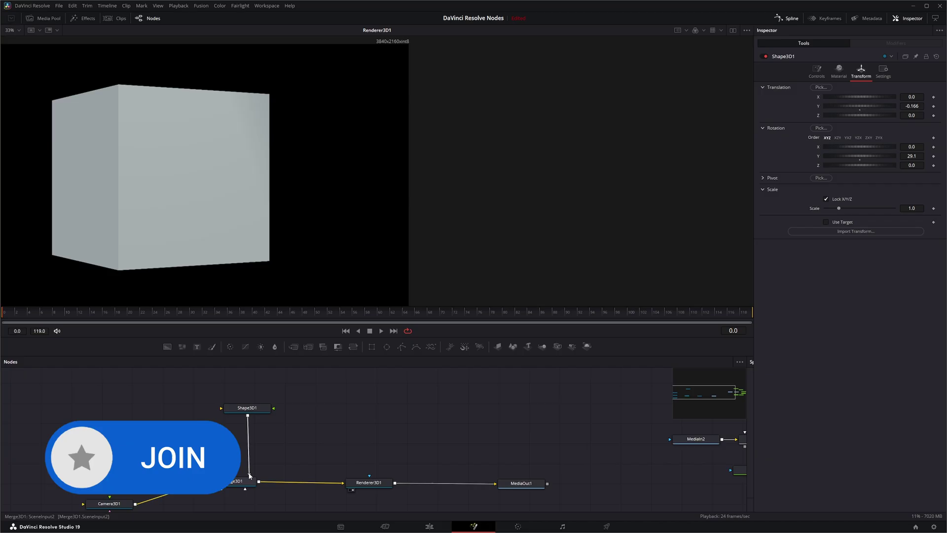
# Step: Disconnect Shape3D1 and wire a new Cube3D node into Merge3D1
pyautogui.moveTo(249, 475); pyautogui.dragTo(276, 452)
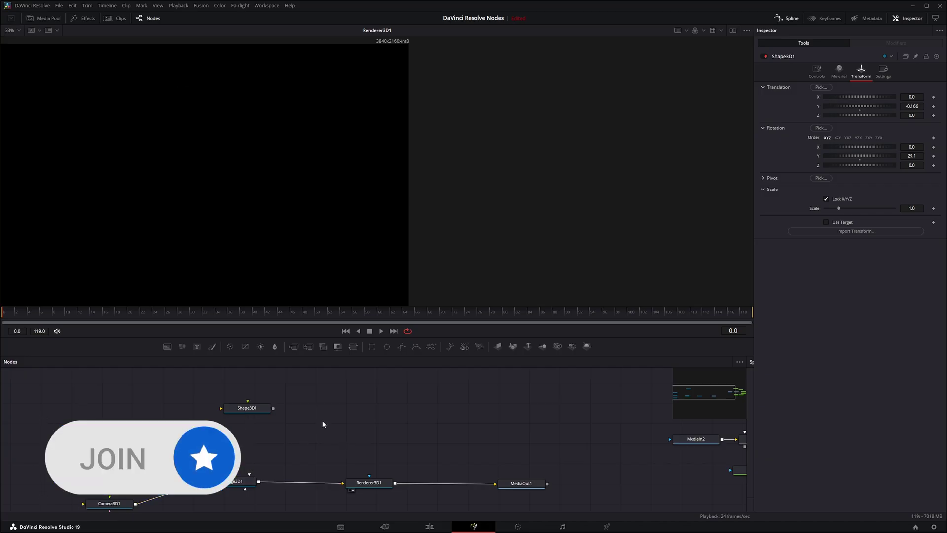
pyautogui.hotkey('shift', 'space')
pyautogui.write('cub')
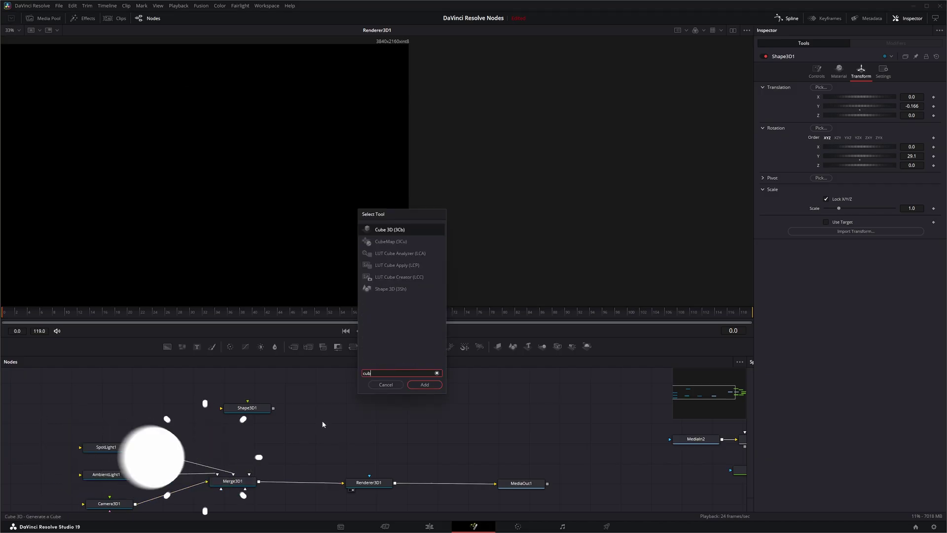
pyautogui.click(425, 384)
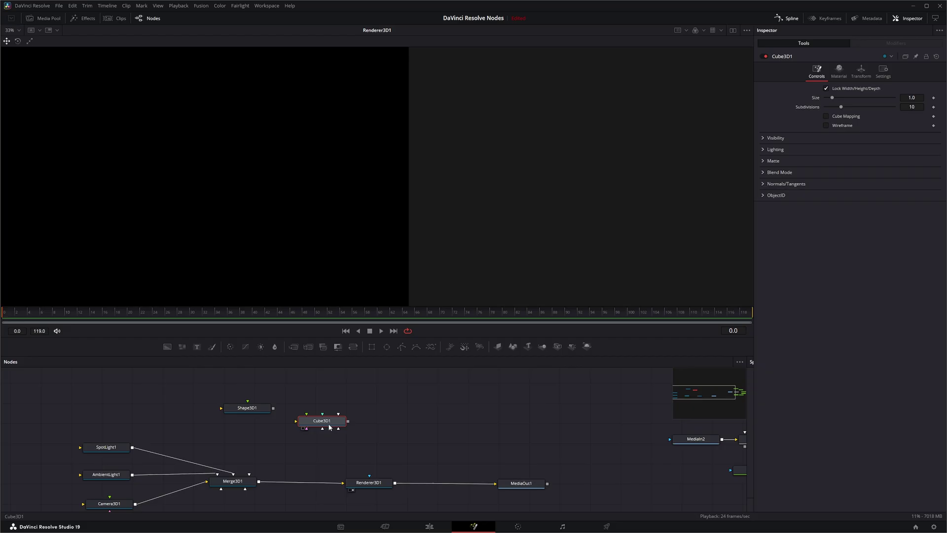
pyautogui.moveTo(348, 423); pyautogui.dragTo(258, 477)
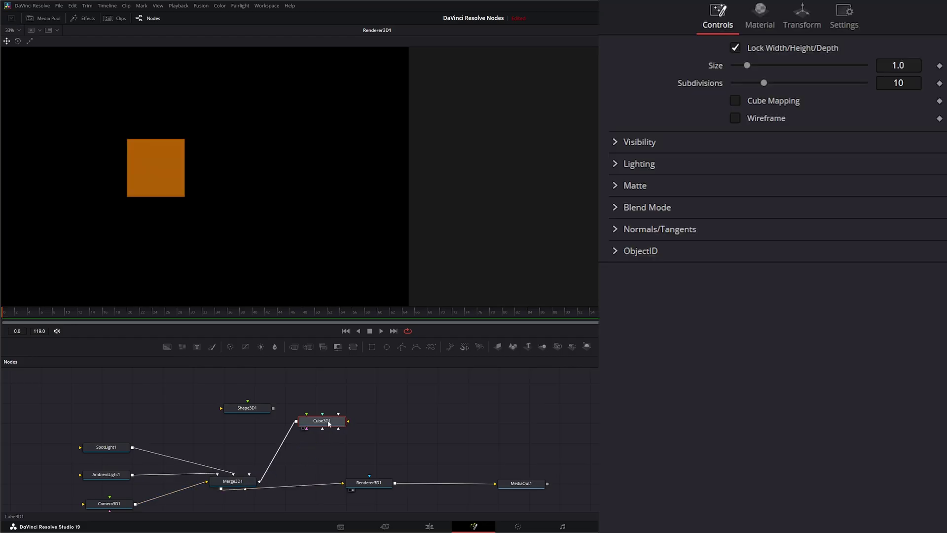
pyautogui.moveTo(325, 425); pyautogui.dragTo(320, 422)
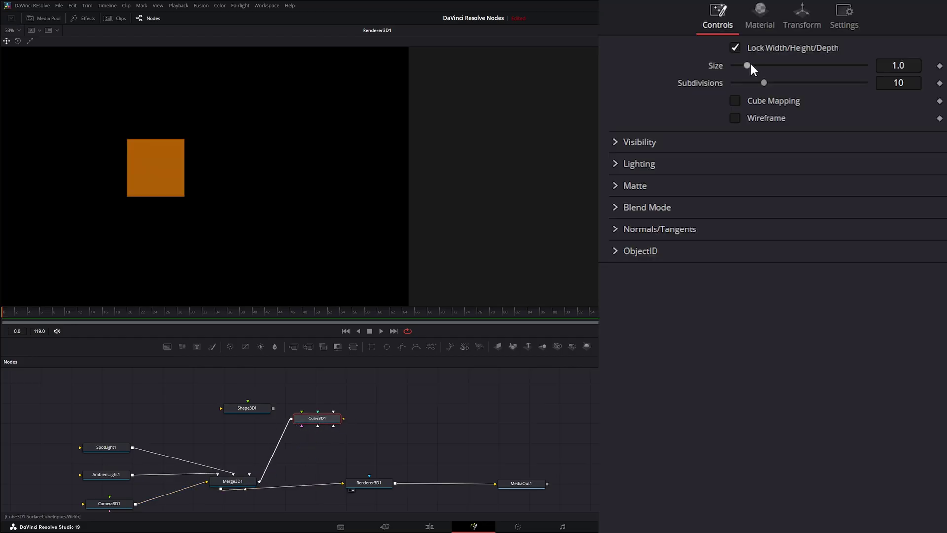
# Step: Set the cube's Size to 2.57 and its Y rotation to 32.7
pyautogui.moveTo(748, 66); pyautogui.dragTo(773, 64)
pyautogui.click(802, 19)
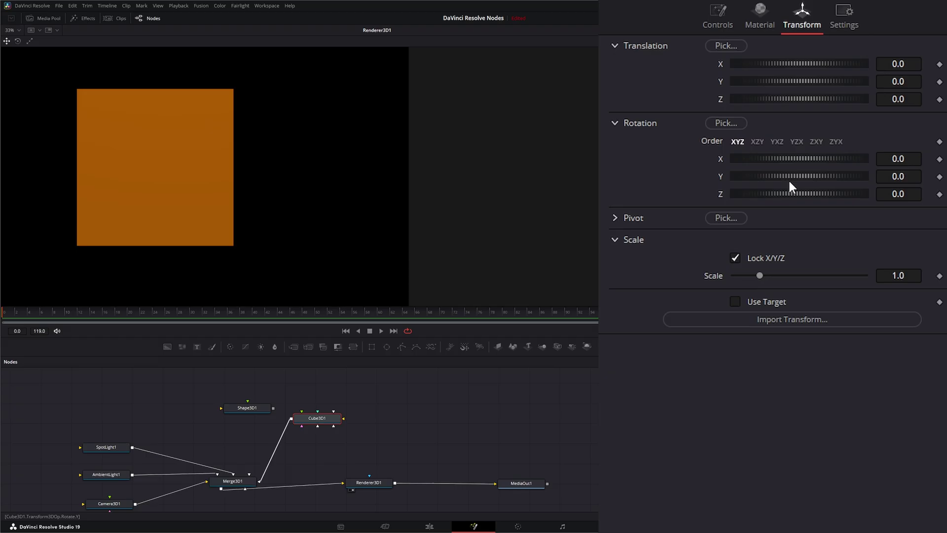
pyautogui.moveTo(786, 171); pyautogui.dragTo(800, 171)
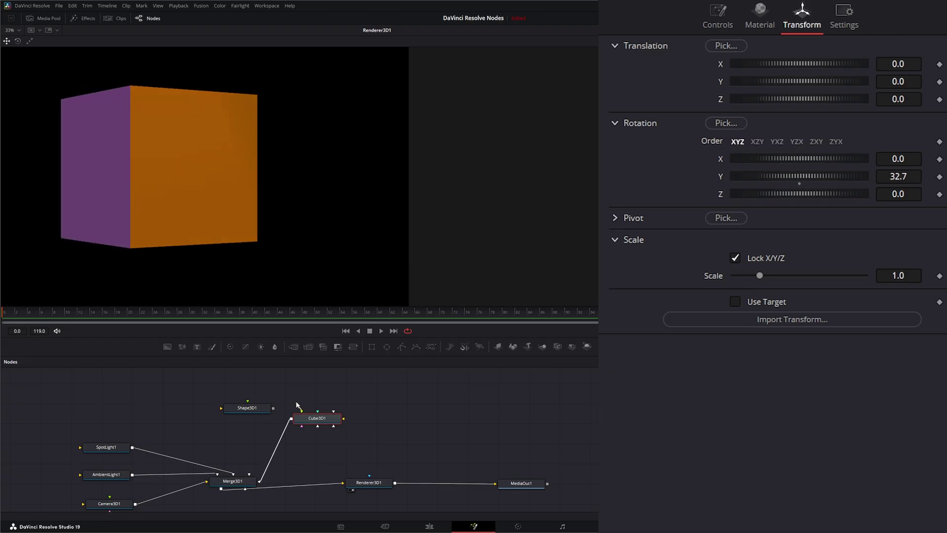
# Step: Rearrange the Cube3D1 and Shape3D1 nodes in the graph, checking their Controls and Transform settings
pyautogui.moveTo(301, 411); pyautogui.dragTo(362, 420)
pyautogui.click(312, 421)
pyautogui.moveTo(283, 401)
pyautogui.mouseDown()
pyautogui.moveTo(351, 437)
pyautogui.moveTo(314, 426)
pyautogui.moveTo(347, 415)
pyautogui.mouseUp()
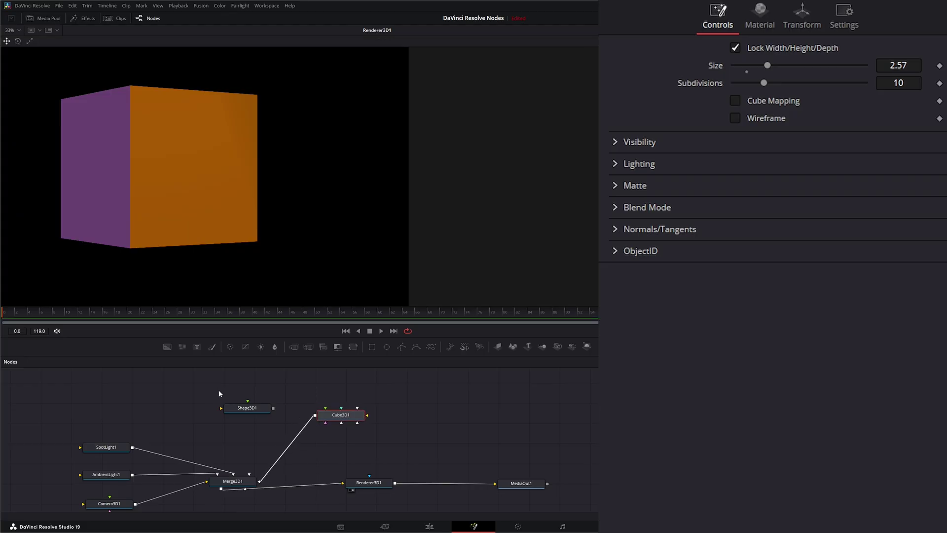
pyautogui.moveTo(218, 390); pyautogui.dragTo(284, 433)
pyautogui.click(250, 412)
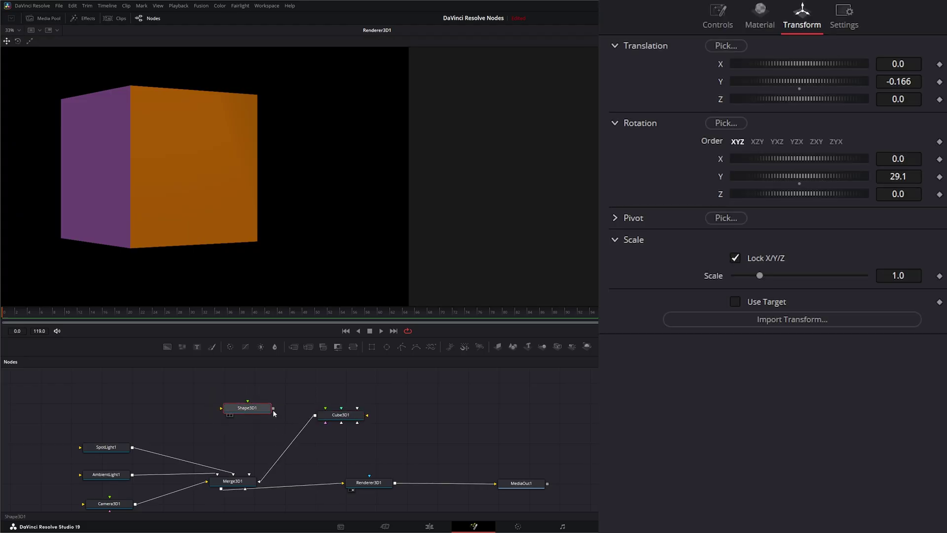
pyautogui.moveTo(340, 417); pyautogui.dragTo(341, 420)
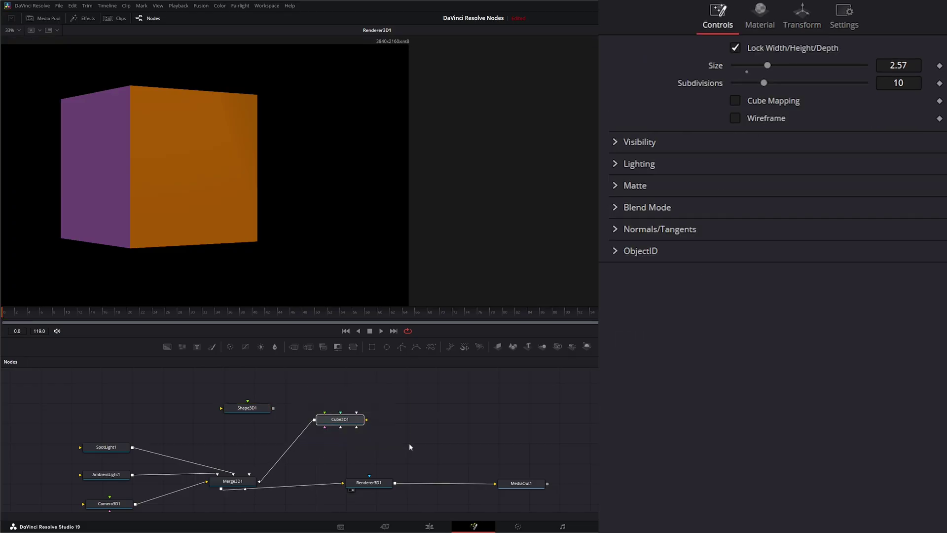
# Step: Delete Cube3D1 and reconnect Shape3D1 into Merge3D1
pyautogui.press('Delete')
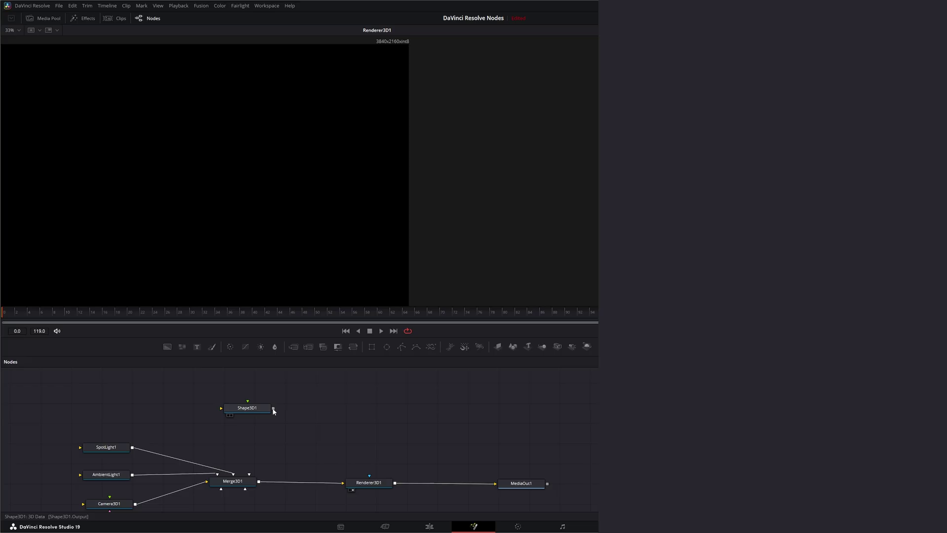
pyautogui.moveTo(274, 408); pyautogui.dragTo(249, 475)
pyautogui.moveTo(248, 411); pyautogui.dragTo(239, 411)
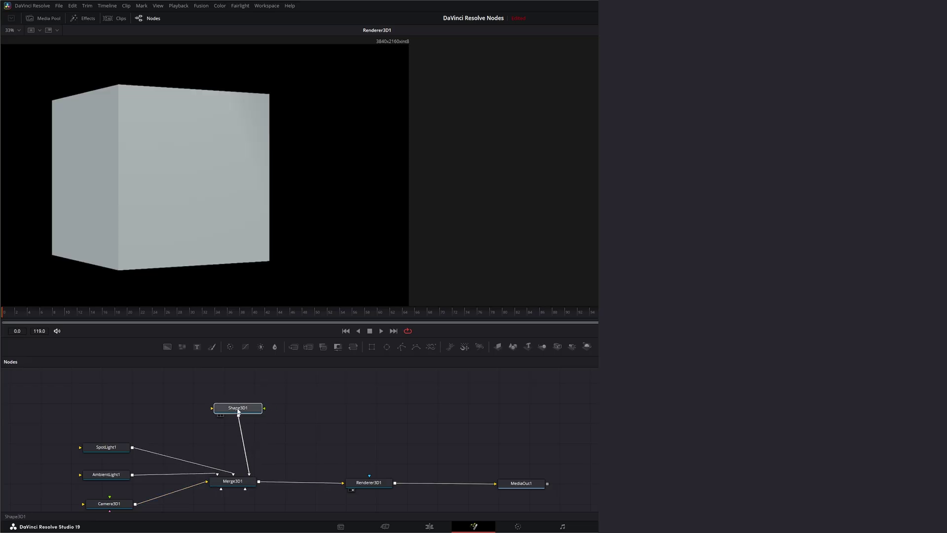
# Step: Add an unconnected CubeMap node to the graph beside Shape3D1
pyautogui.hotkey('shift', 'space')
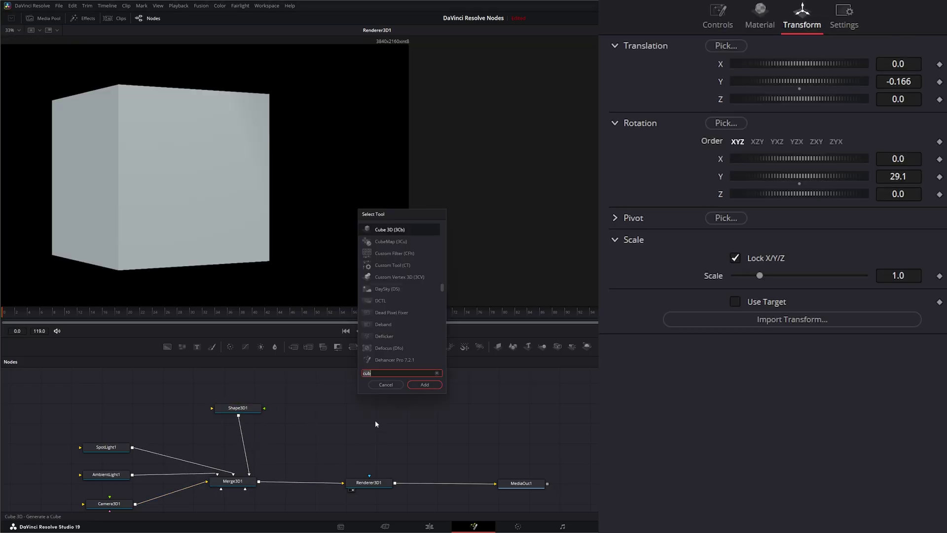
pyautogui.write('cube')
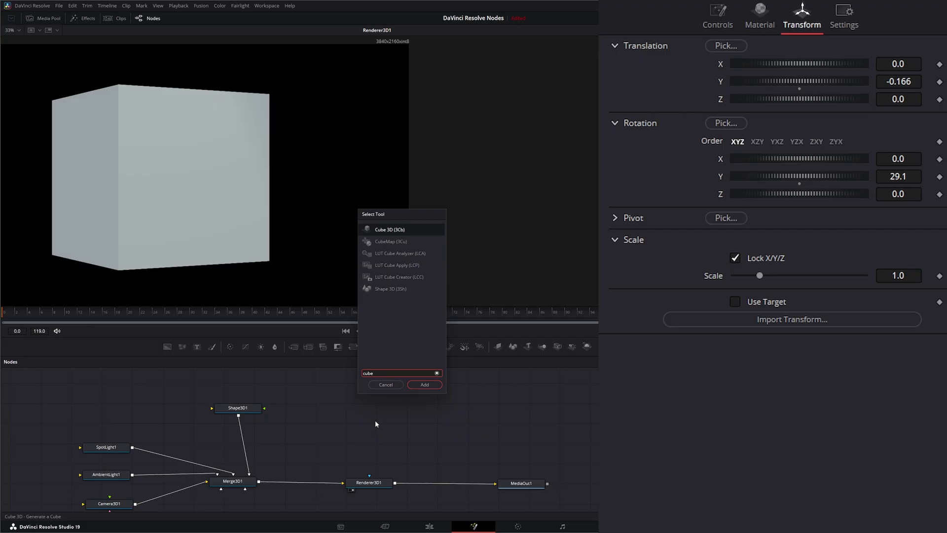
pyautogui.click(388, 241)
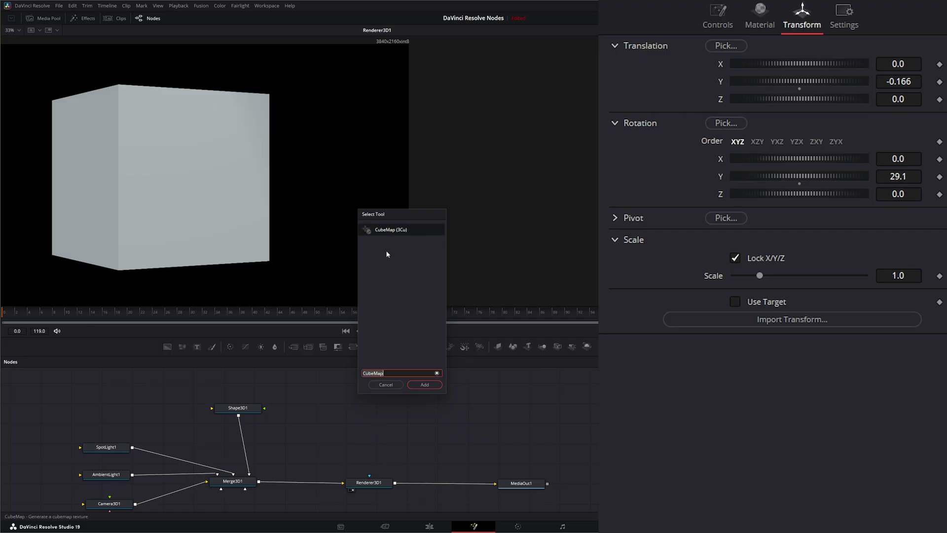
pyautogui.click(424, 385)
pyautogui.moveTo(341, 416); pyautogui.dragTo(376, 413)
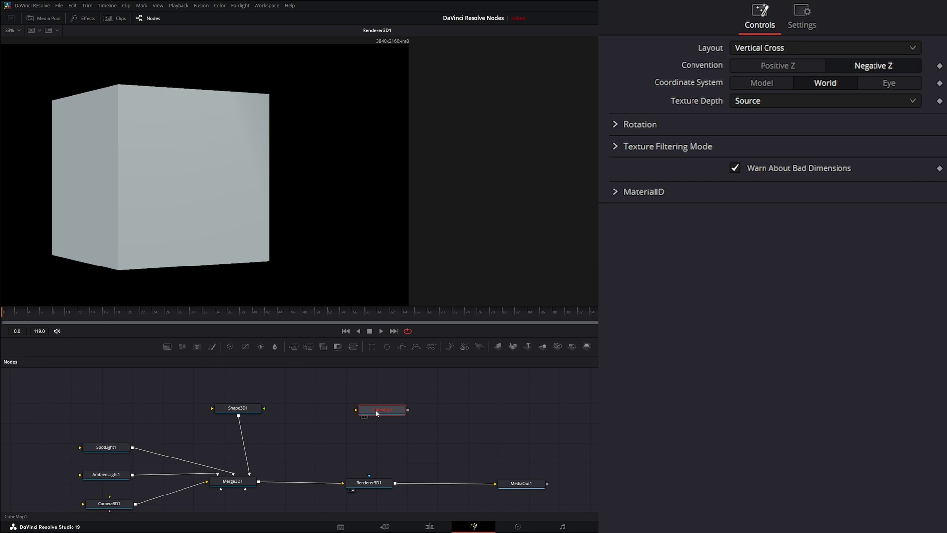
pyautogui.moveTo(240, 408); pyautogui.dragTo(233, 410)
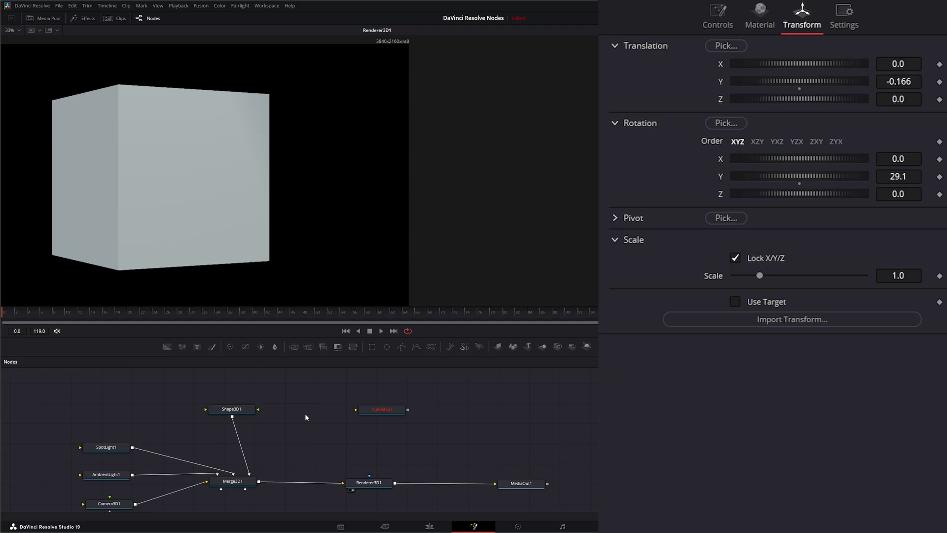
# Step: Add a Blinn material in line with Shape3D1 and link CubeMap1 into Blinn1
pyautogui.hotkey('shift', 'space')
pyautogui.write('blin')
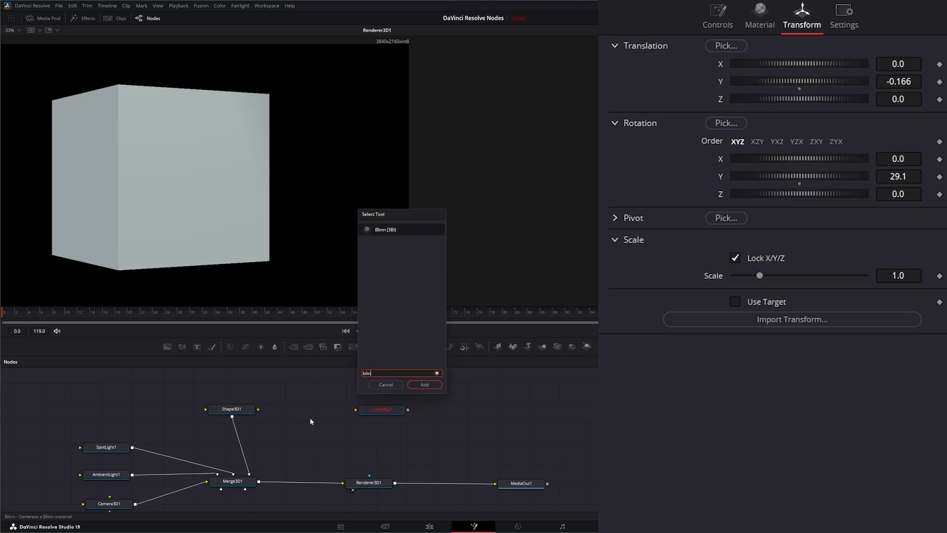
pyautogui.press('Return')
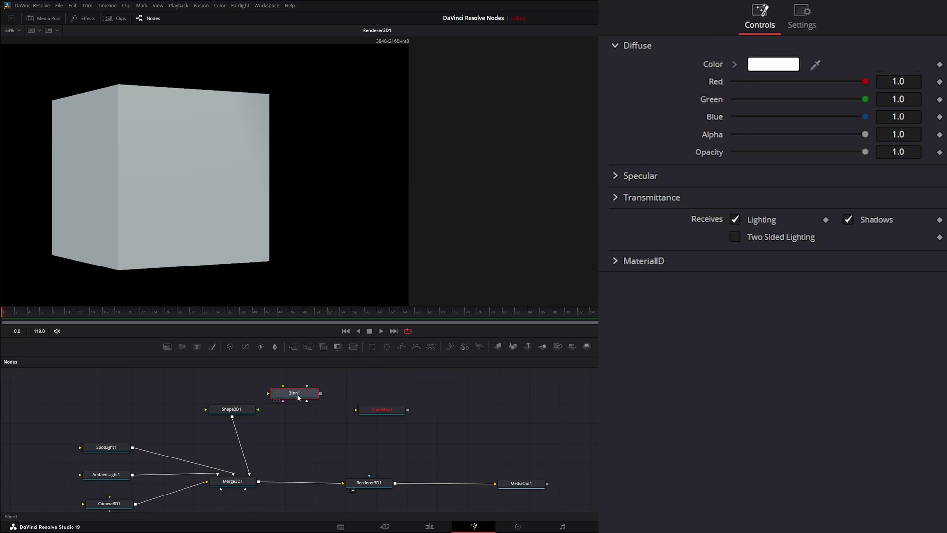
pyautogui.moveTo(299, 398); pyautogui.dragTo(257, 409)
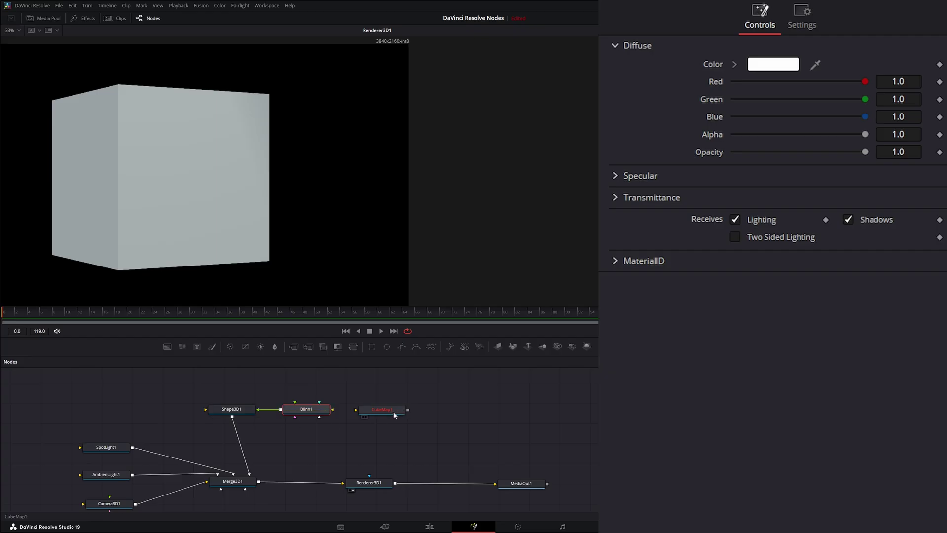
pyautogui.moveTo(389, 413); pyautogui.dragTo(339, 417)
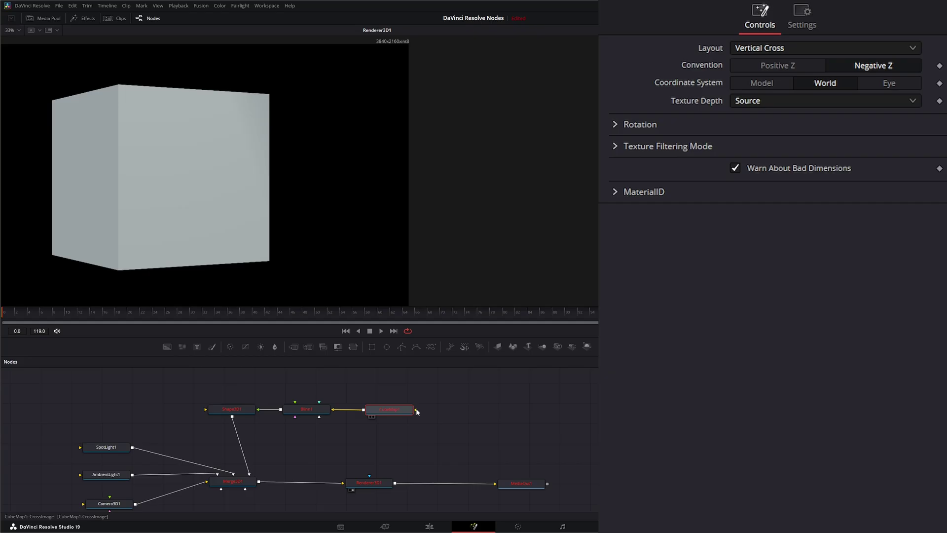
pyautogui.moveTo(416, 410); pyautogui.dragTo(446, 398)
# Step: Review the CubeMap1 layout options and keep Vertical Cross
pyautogui.click(770, 48)
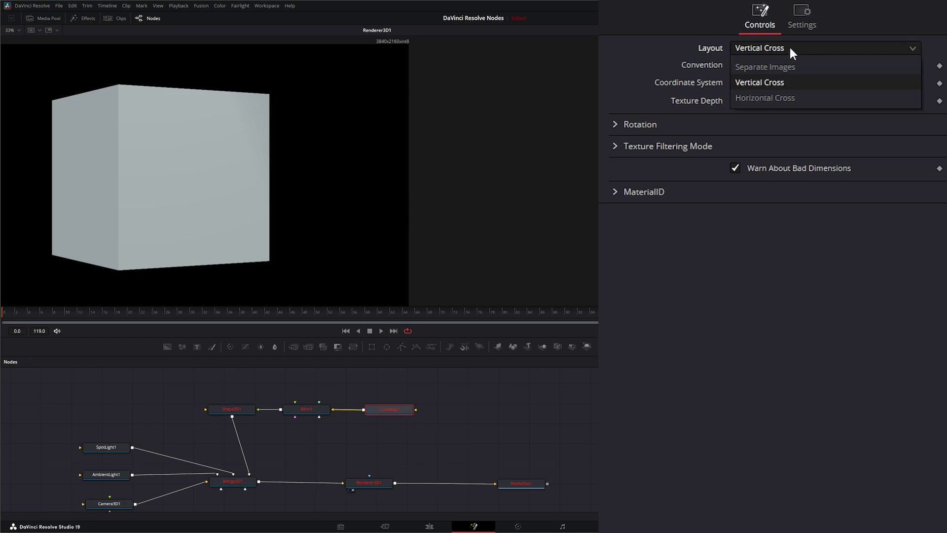
pyautogui.click(764, 46)
pyautogui.click(756, 44)
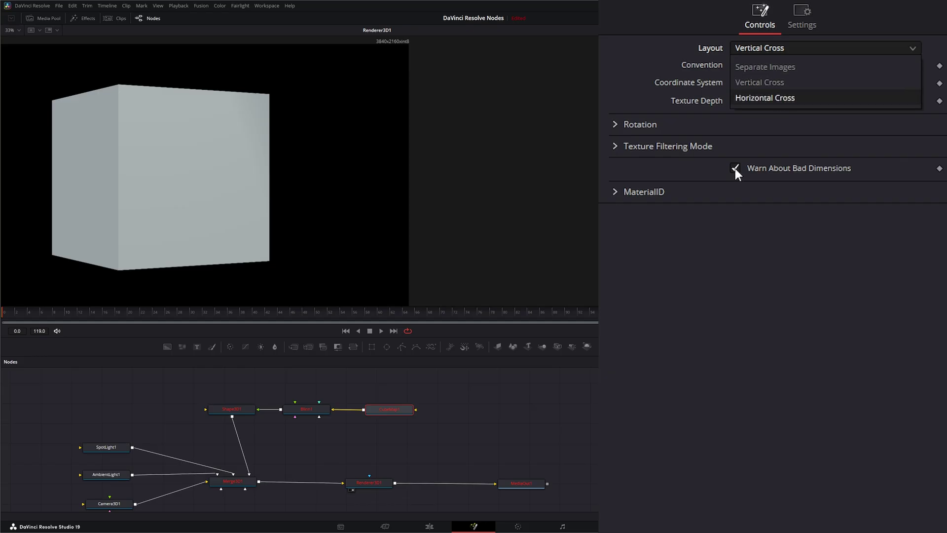
pyautogui.click(777, 332)
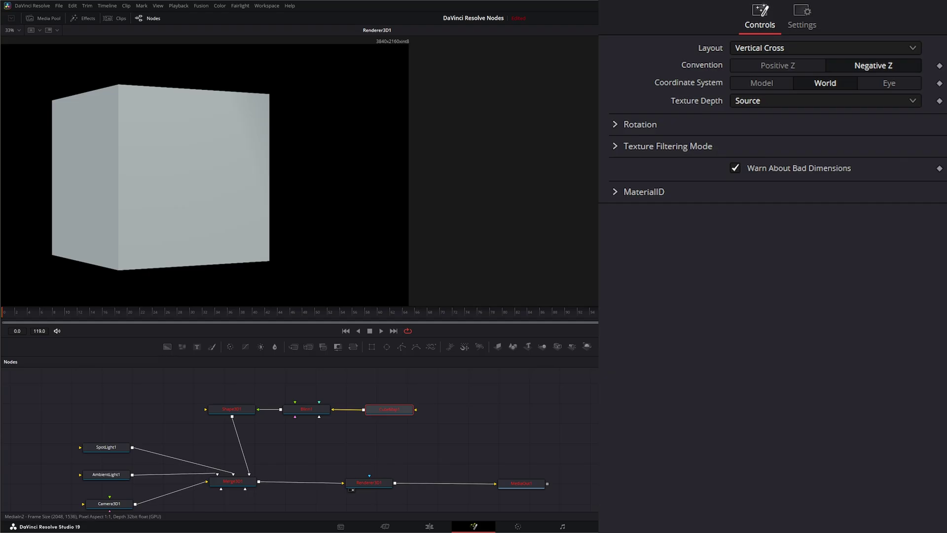
# Step: Switch CubeMap1 to Horizontal Cross and feed MediaIn2's sky image into its CrossImage input
pyautogui.press('1')
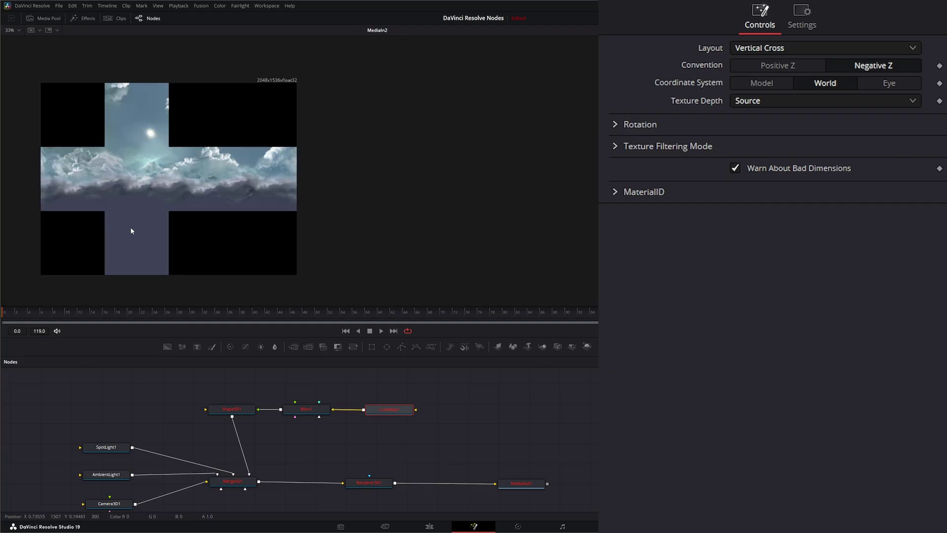
pyautogui.scroll(2, 97, 206)
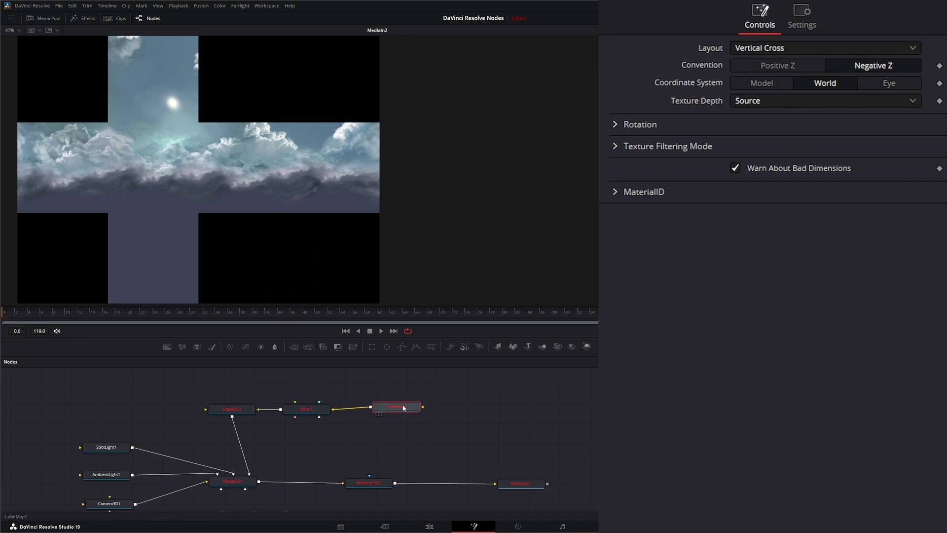
pyautogui.moveTo(404, 408); pyautogui.dragTo(402, 411)
pyautogui.click(749, 46)
pyautogui.click(789, 97)
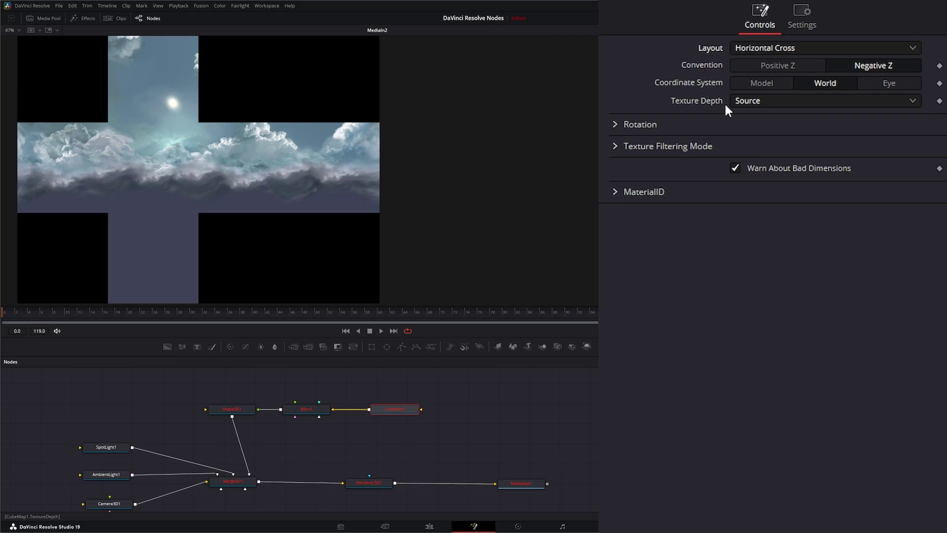
pyautogui.moveTo(597, 427); pyautogui.dragTo(409, 418)
pyautogui.click(420, 414)
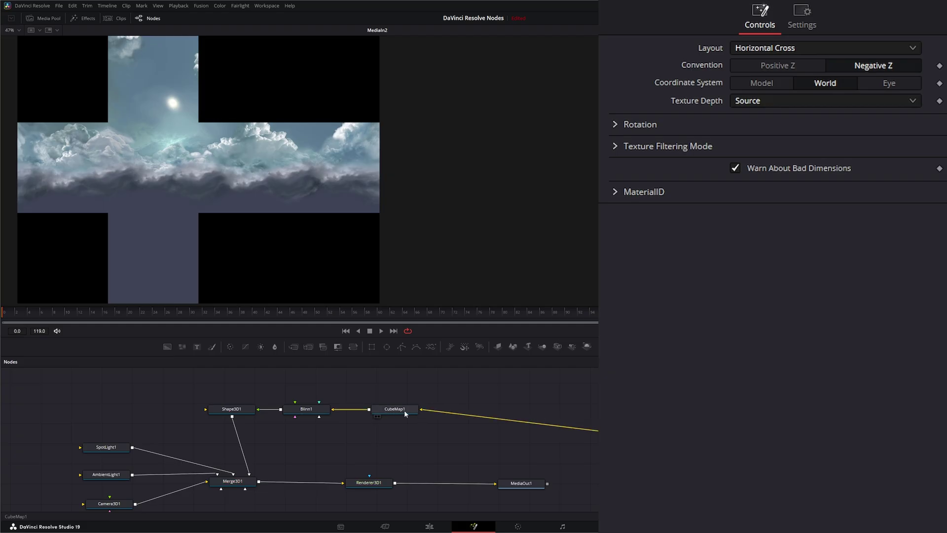
# Step: View the rendered cube, compare Positive Z and Negative Z conventions, and finish on Negative Z
pyautogui.moveTo(352, 484); pyautogui.dragTo(317, 284)
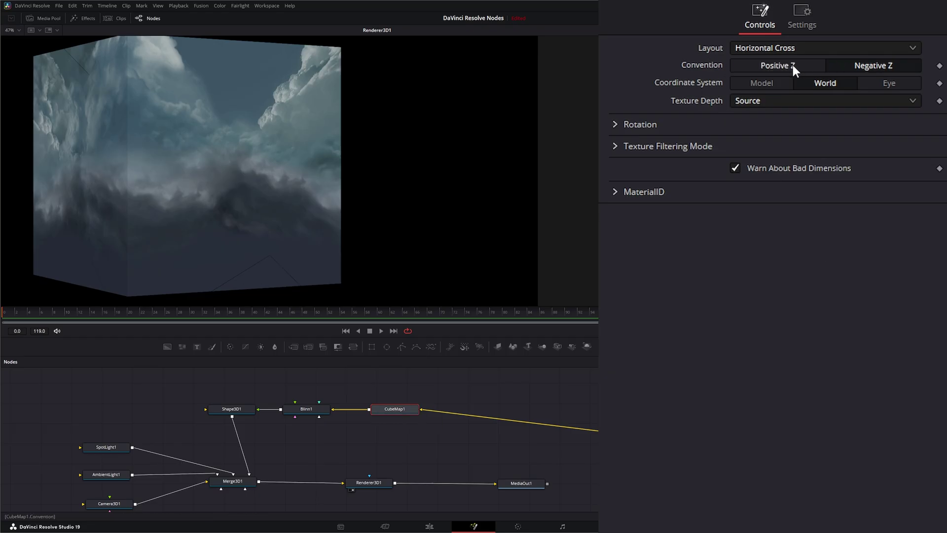
pyautogui.click(774, 66)
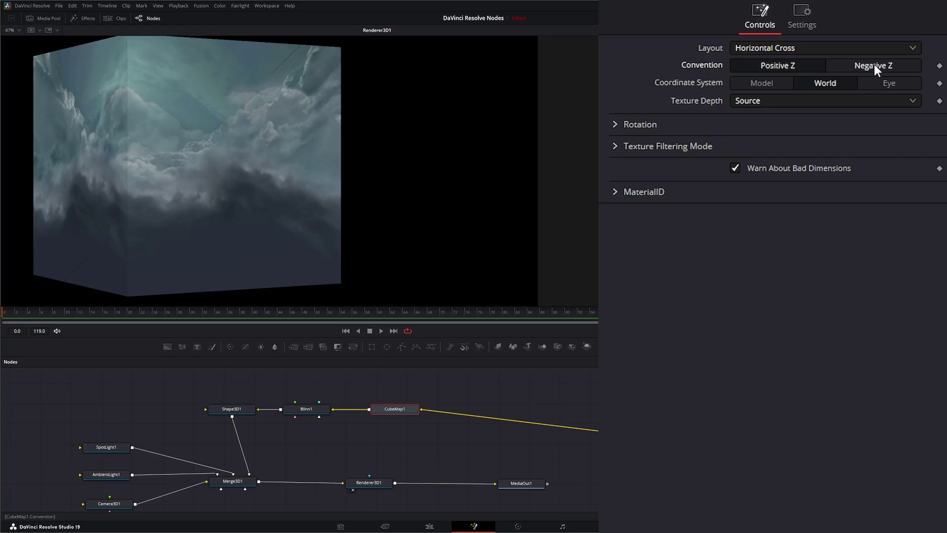
pyautogui.click(874, 65)
pyautogui.click(778, 65)
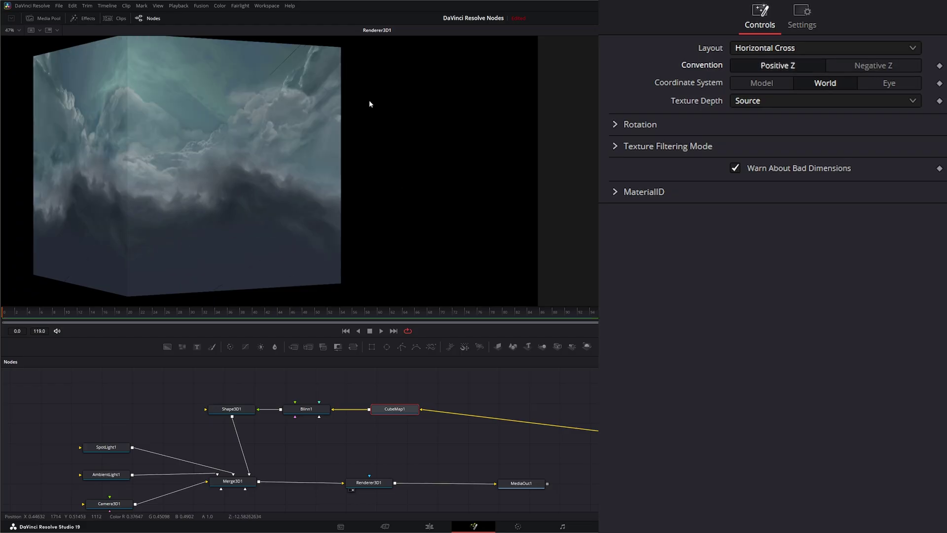
pyautogui.click(896, 63)
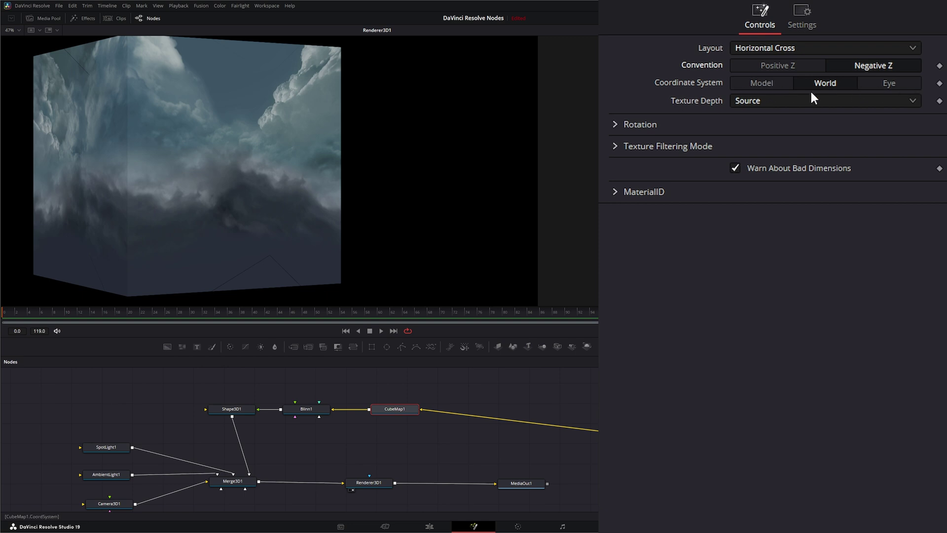
# Step: Spin the cube on Y and switch CubeMap1's coordinate system to Eye
pyautogui.click(231, 408)
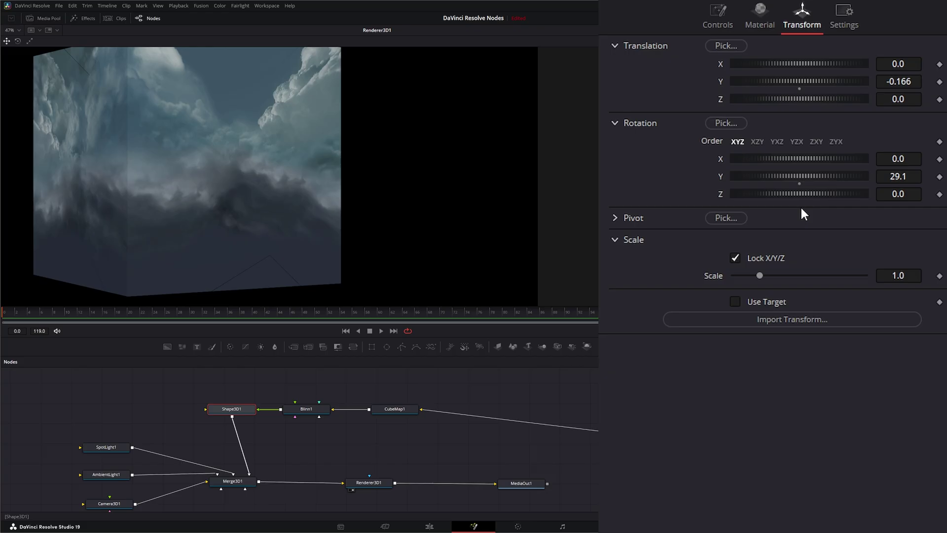
pyautogui.moveTo(786, 173); pyautogui.dragTo(763, 175)
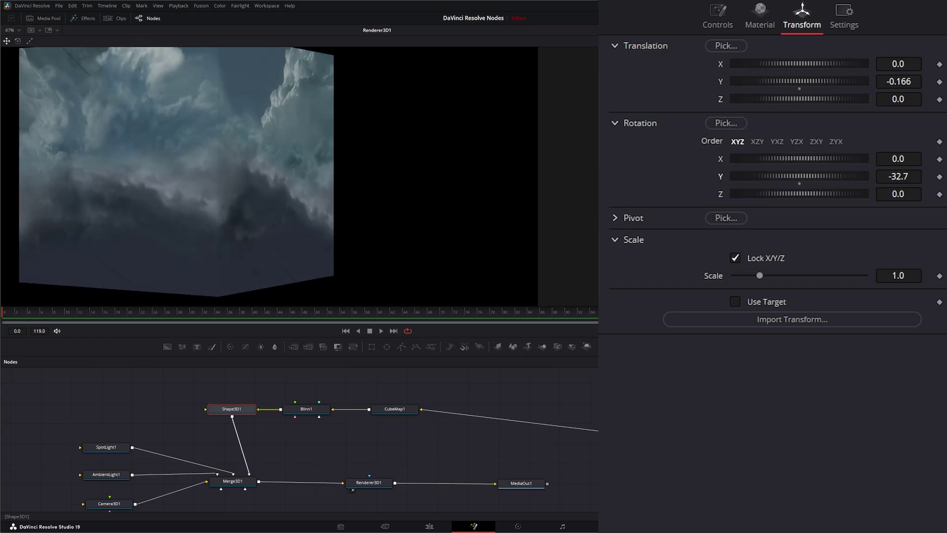
pyautogui.click(386, 411)
pyautogui.click(890, 83)
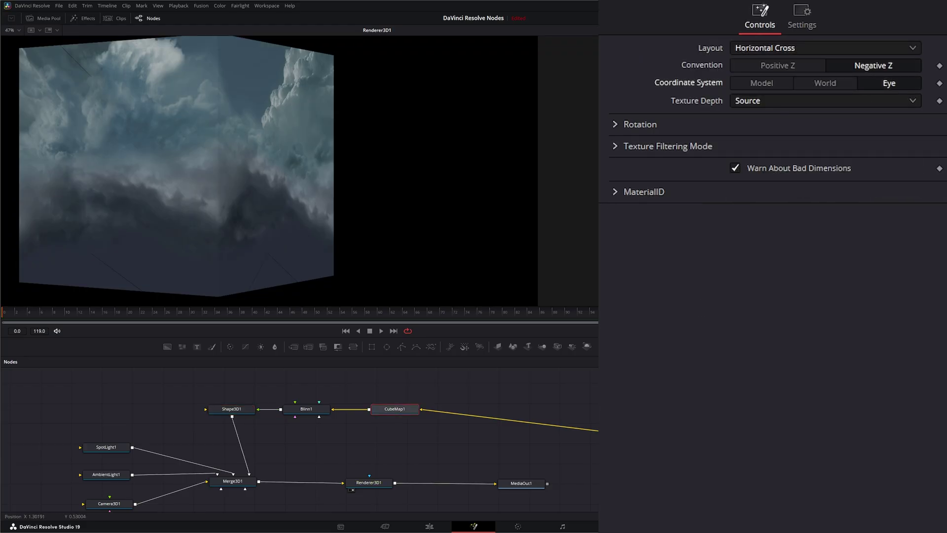
# Step: Rotate the cube again, set the coordinate system to Model, and recheck with another Y rotation
pyautogui.click(235, 408)
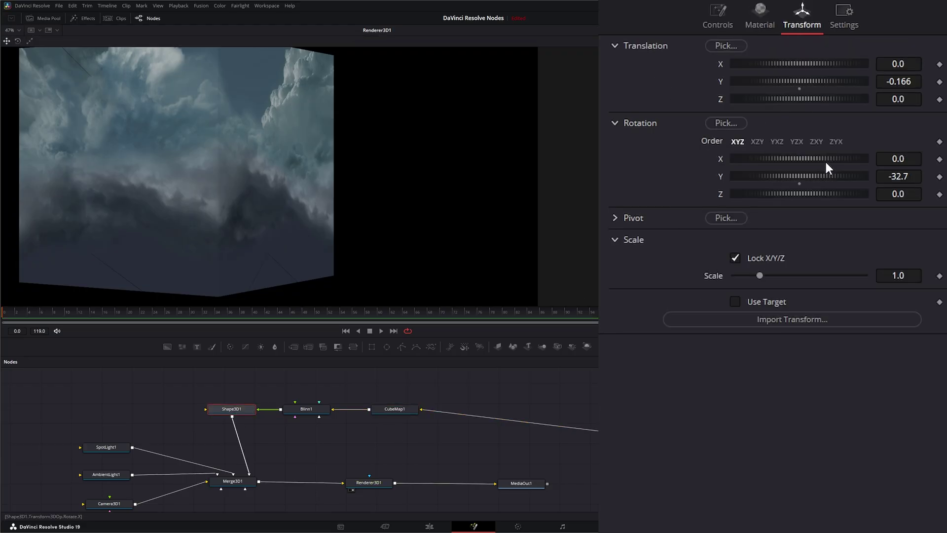
pyautogui.moveTo(797, 179)
pyautogui.mouseDown()
pyautogui.moveTo(813, 175)
pyautogui.moveTo(793, 174)
pyautogui.mouseUp()
pyautogui.click(398, 413)
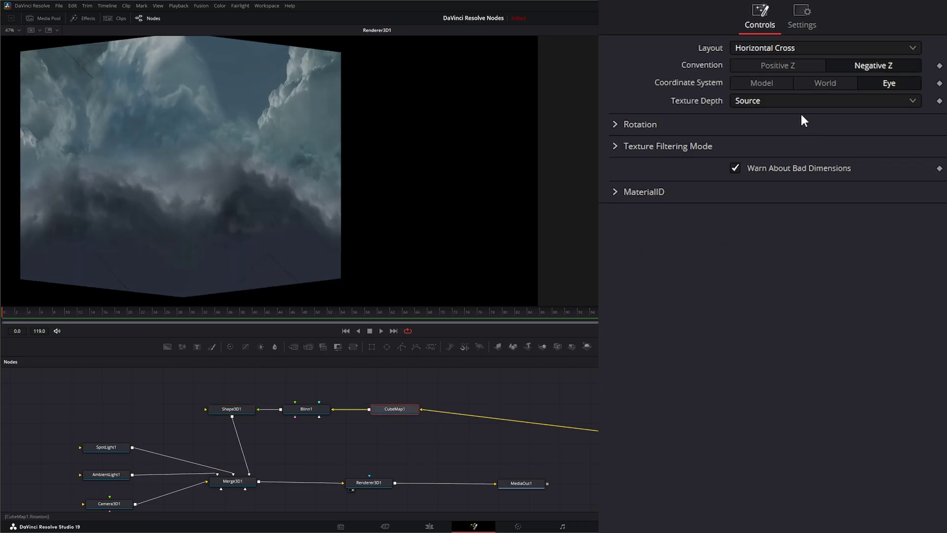
pyautogui.click(762, 83)
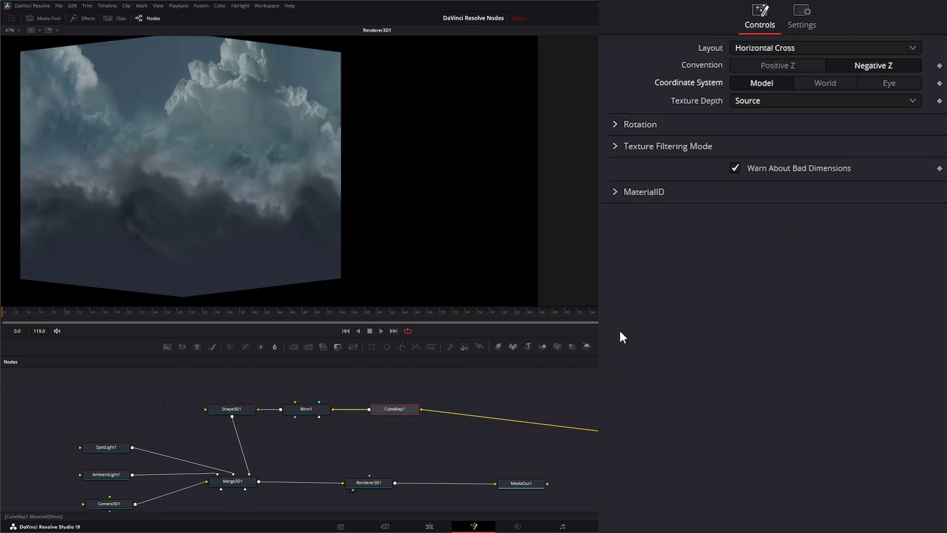
pyautogui.click(232, 410)
pyautogui.moveTo(779, 177)
pyautogui.mouseDown()
pyautogui.moveTo(868, 173)
pyautogui.moveTo(777, 173)
pyautogui.mouseUp()
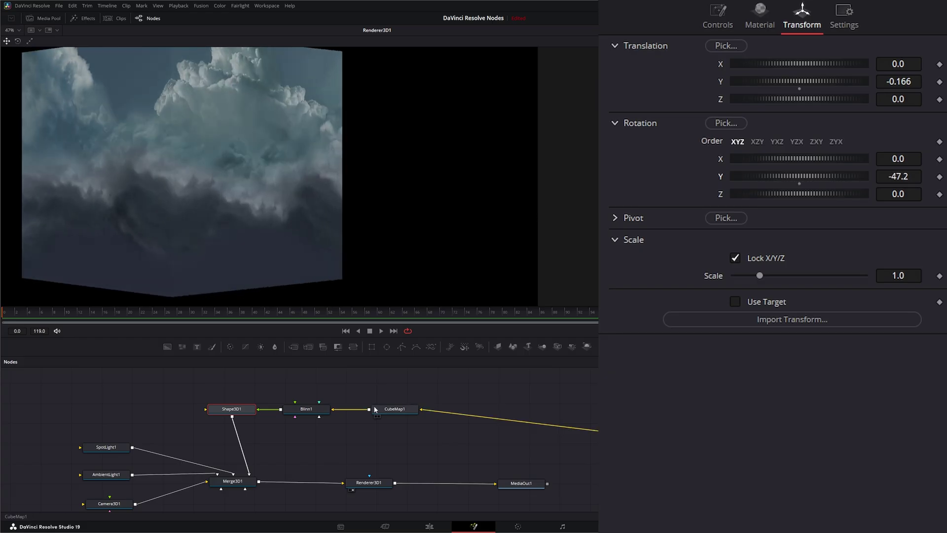
pyautogui.click(386, 410)
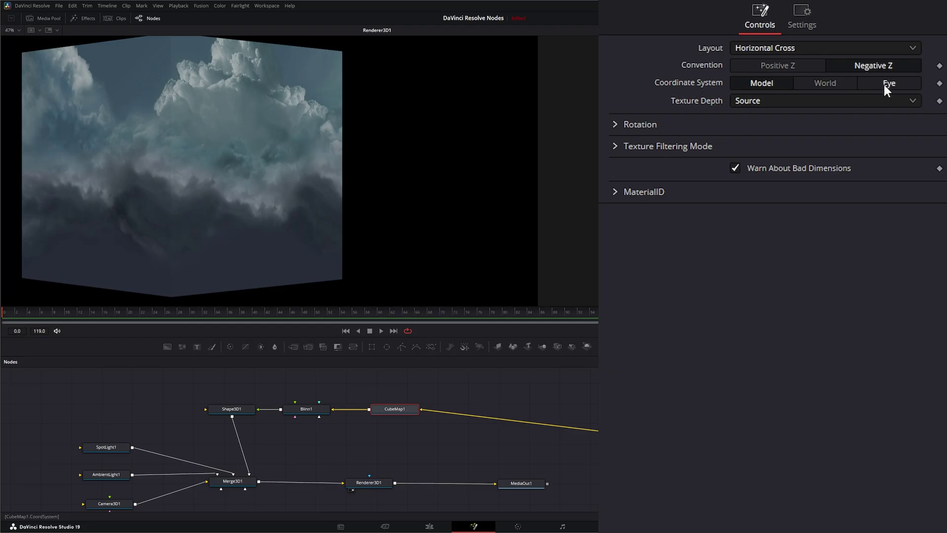
pyautogui.click(749, 105)
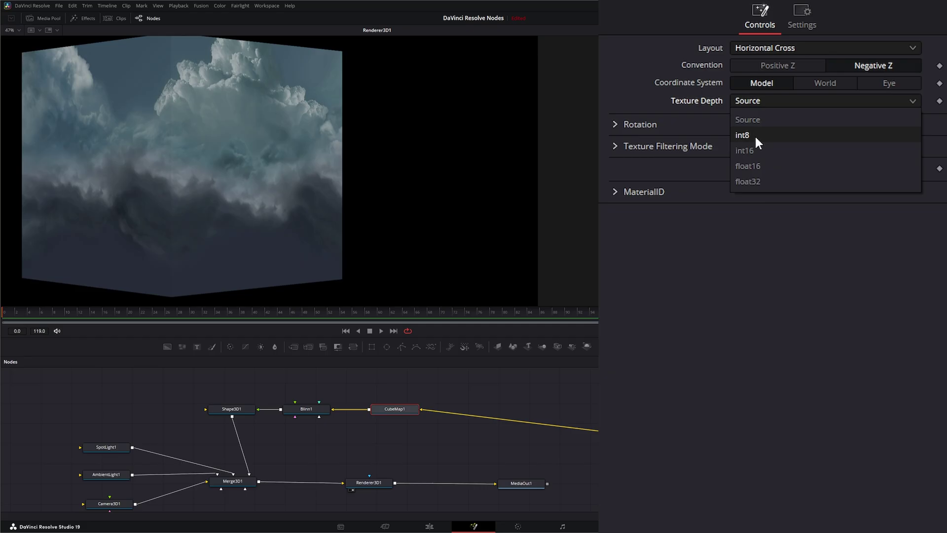
pyautogui.click(756, 285)
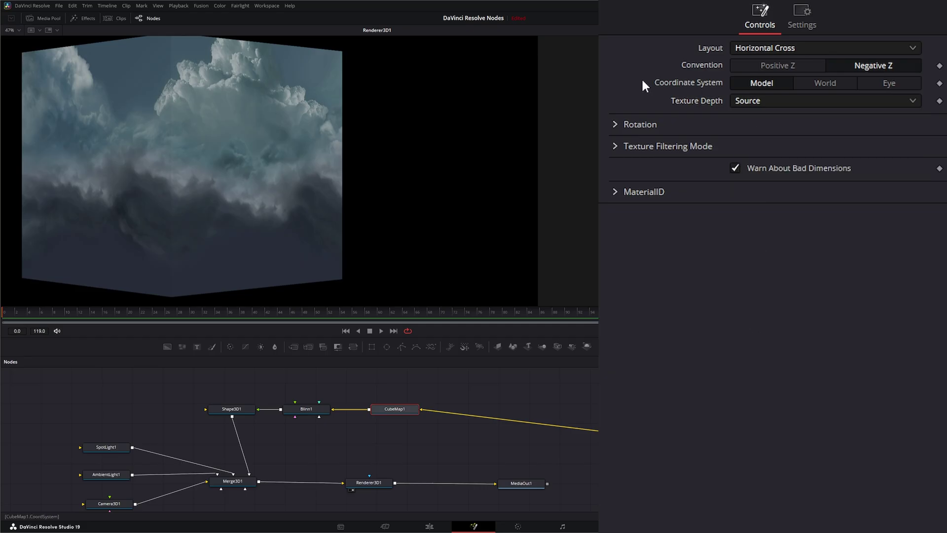
pyautogui.click(615, 124)
pyautogui.moveTo(785, 155); pyautogui.dragTo(793, 195)
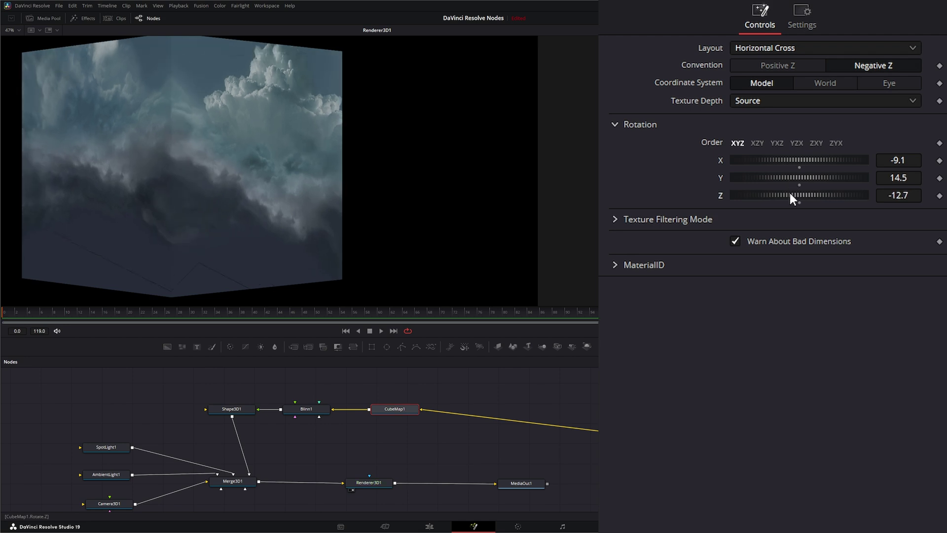
pyautogui.doubleClick(720, 161)
pyautogui.doubleClick(721, 178)
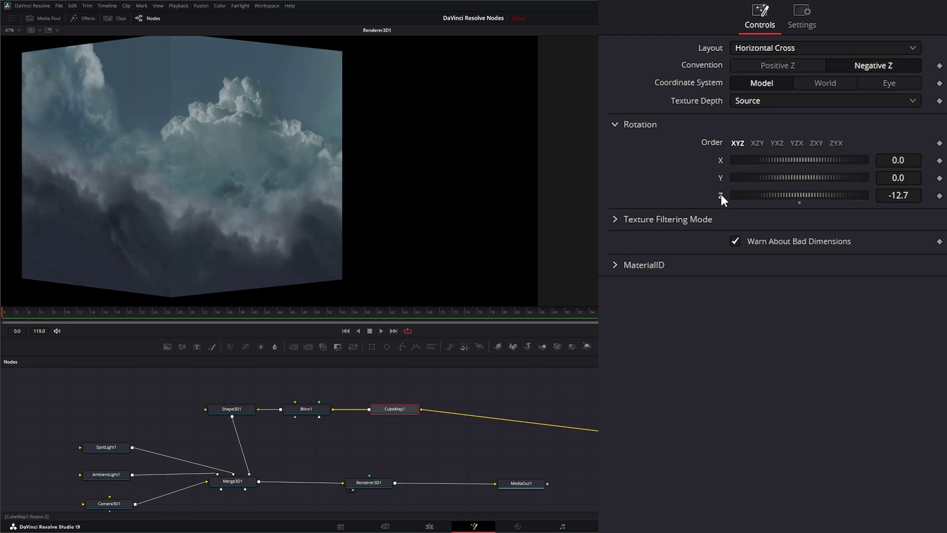
pyautogui.doubleClick(721, 195)
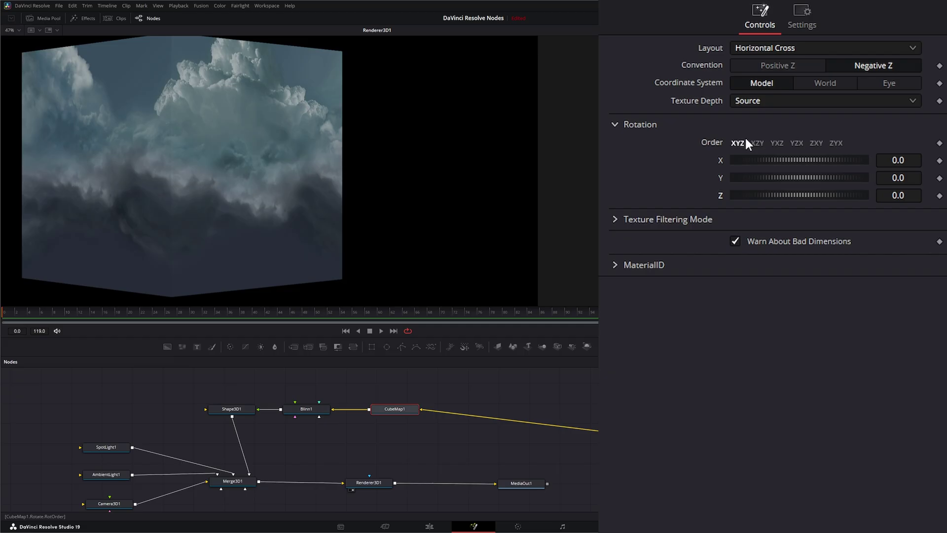
# Step: Expand Texture Filtering Mode keeping OpenGL LowQ at Bilinear, and raise Material ID to 18
pyautogui.click(614, 124)
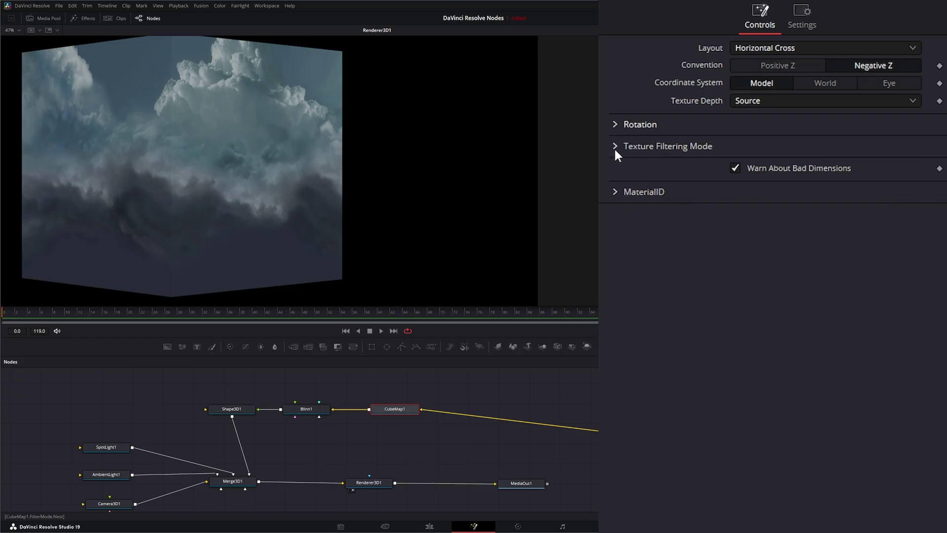
pyautogui.click(615, 147)
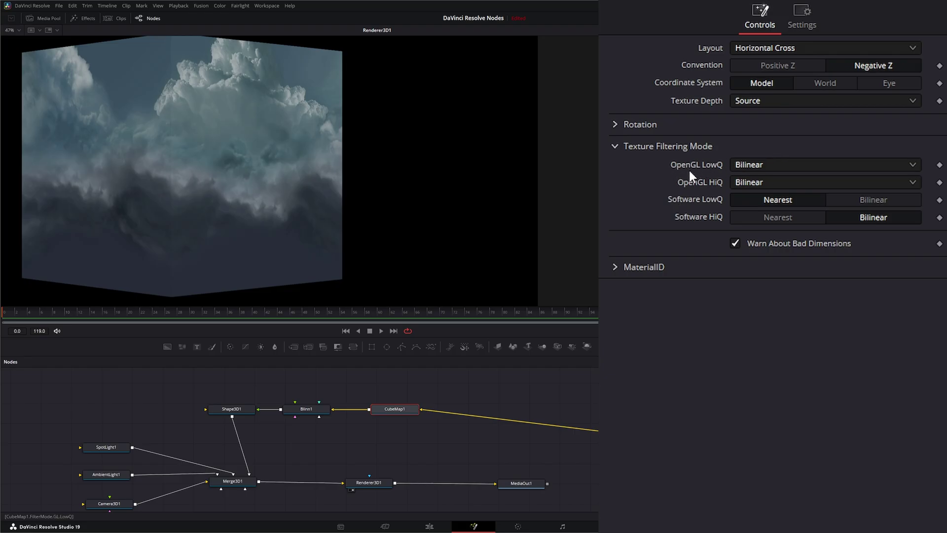
pyautogui.click(759, 164)
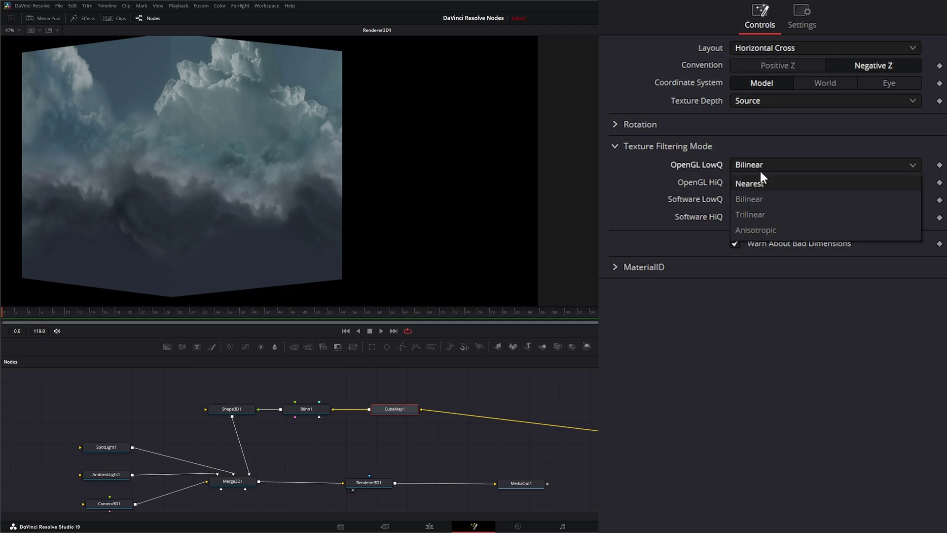
pyautogui.click(758, 201)
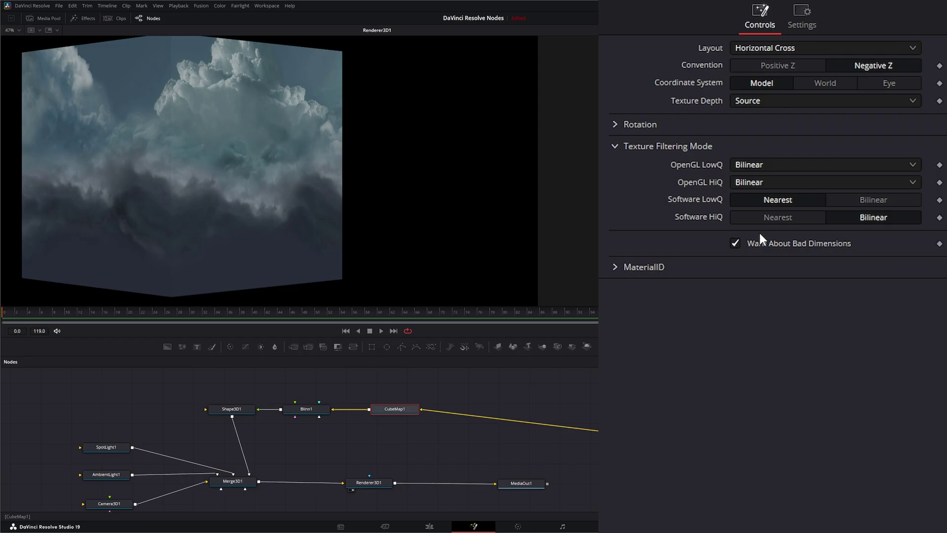
pyautogui.click(616, 265)
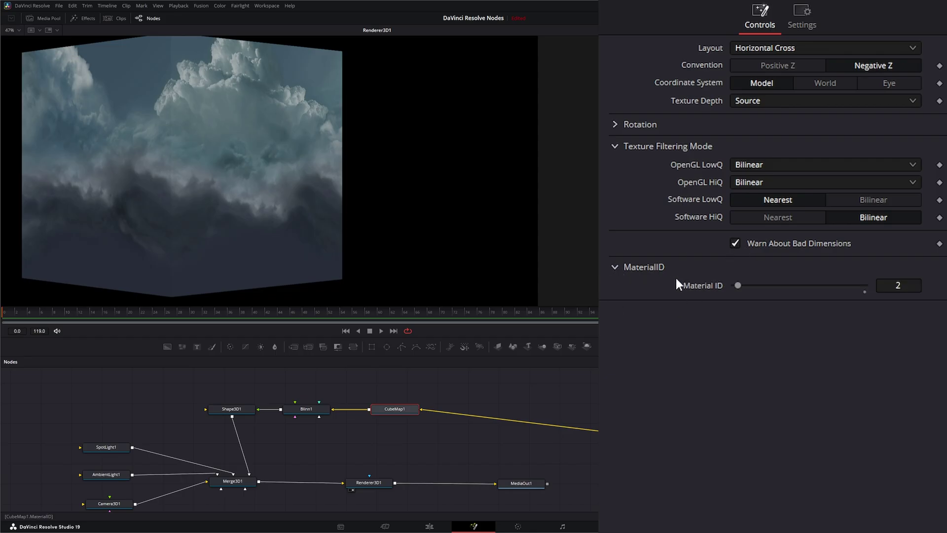
pyautogui.moveTo(739, 285)
pyautogui.mouseDown()
pyautogui.moveTo(811, 286)
pyautogui.moveTo(736, 284)
pyautogui.mouseUp()
# Step: Collapse Material ID, show MultiMerge1's labelled horizontal-cross image in the viewer, then select CubeMap1
pyautogui.click(613, 269)
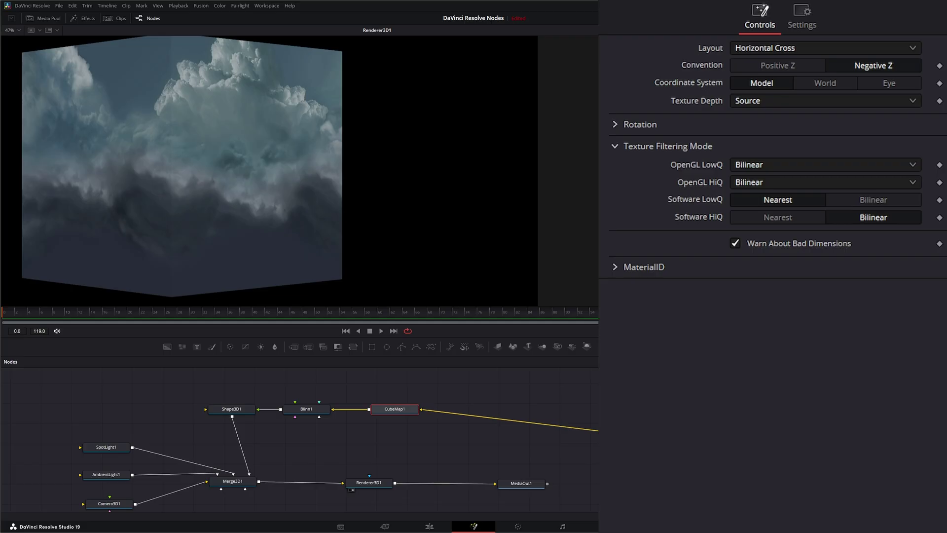
pyautogui.moveTo(558, 461); pyautogui.dragTo(332, 450)
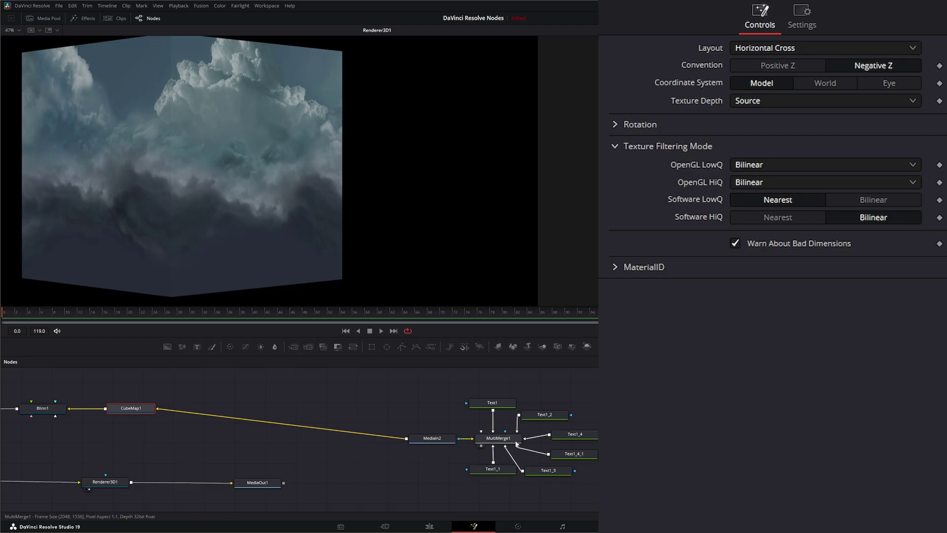
pyautogui.click(496, 438)
pyautogui.moveTo(495, 437); pyautogui.dragTo(202, 277)
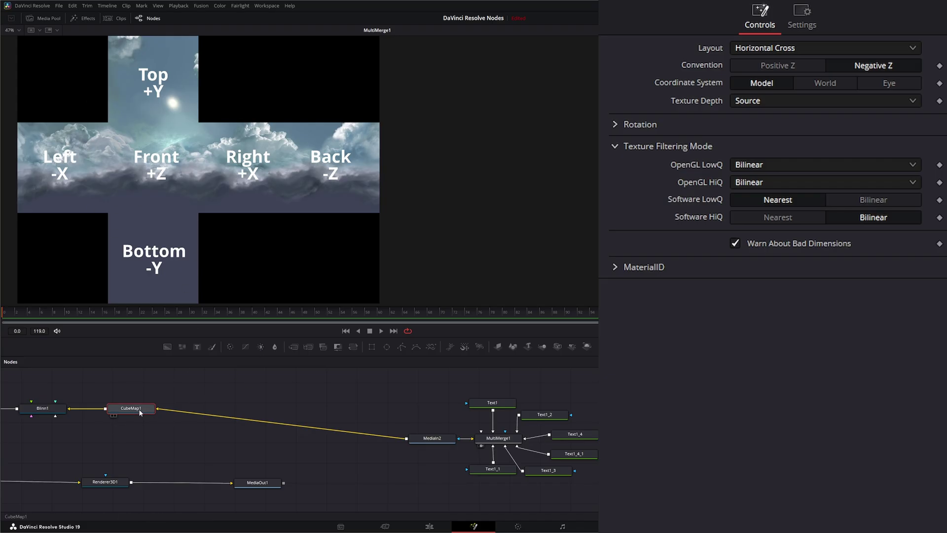
pyautogui.moveTo(138, 412); pyautogui.dragTo(141, 411)
# Step: Unlink MediaIn2 from CubeMap1 and change its layout to Separate Images
pyautogui.moveTo(160, 409); pyautogui.dragTo(202, 417)
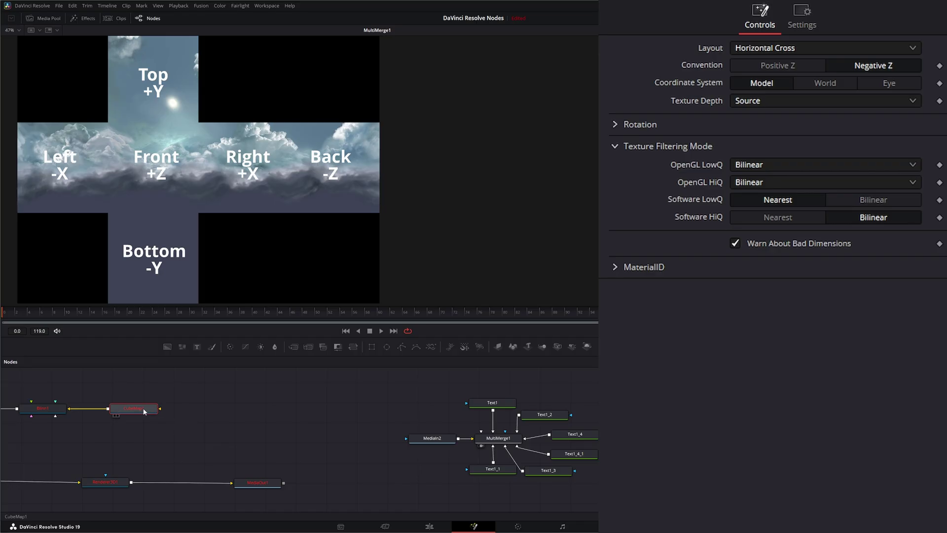
pyautogui.click(767, 49)
pyautogui.click(774, 66)
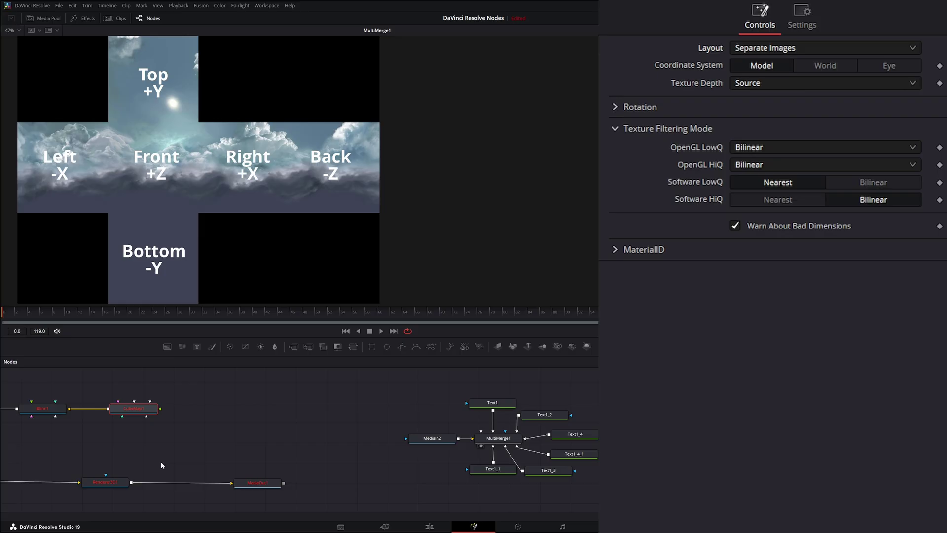
# Step: Add the roller-skate clip as MediaIn1 and connect it to CubeMap1's +Z face input
pyautogui.moveTo(189, 448); pyautogui.dragTo(292, 451)
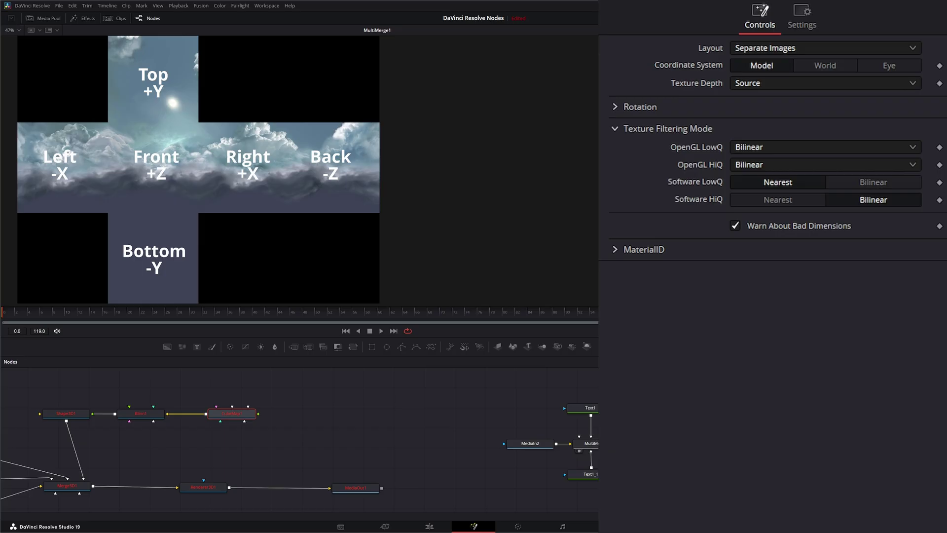
pyautogui.moveTo(473, 415); pyautogui.dragTo(339, 413)
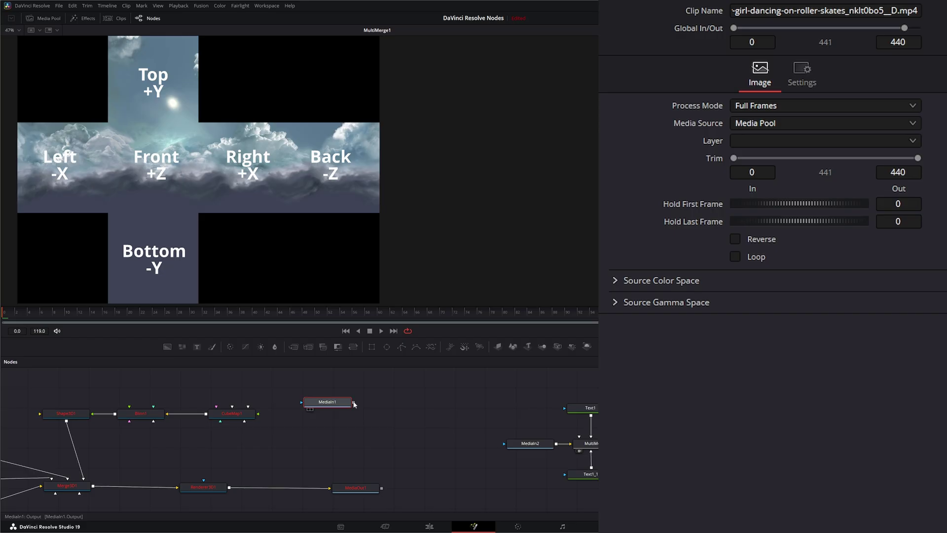
pyautogui.moveTo(354, 405); pyautogui.dragTo(376, 399)
pyautogui.moveTo(373, 441); pyautogui.dragTo(265, 423)
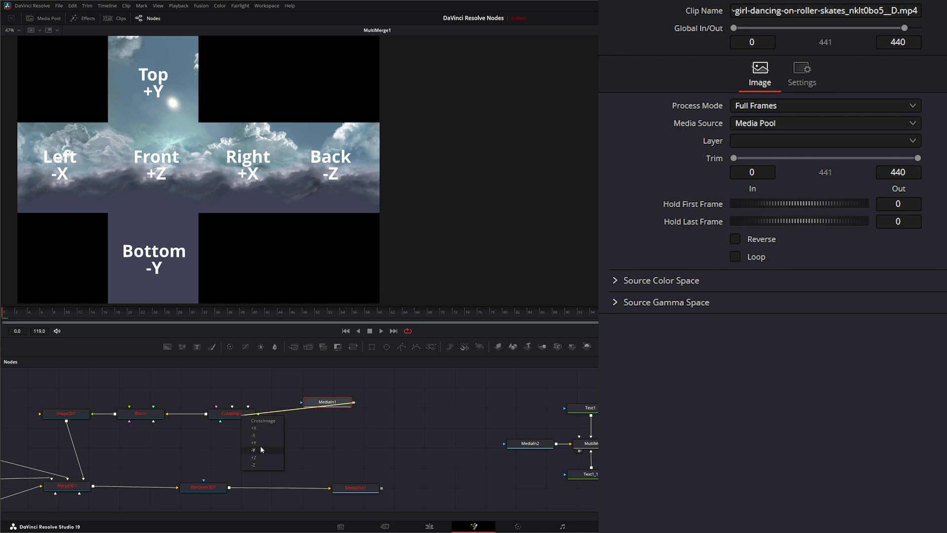
pyautogui.moveTo(260, 457); pyautogui.dragTo(259, 455)
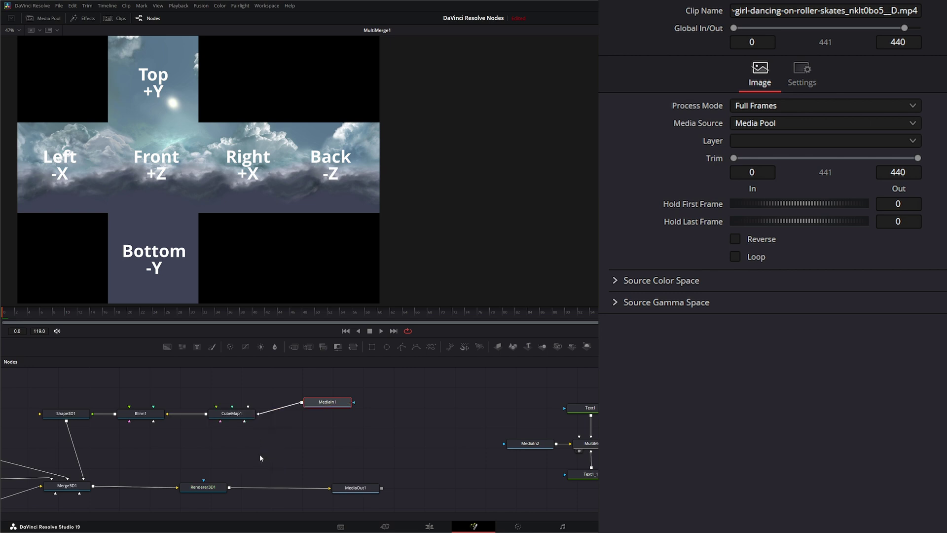
# Step: View the Renderer3D1 output, rotate Shape3D1 on Y toward the viewer, and reposition MediaIn1
pyautogui.moveTo(221, 489); pyautogui.dragTo(220, 248)
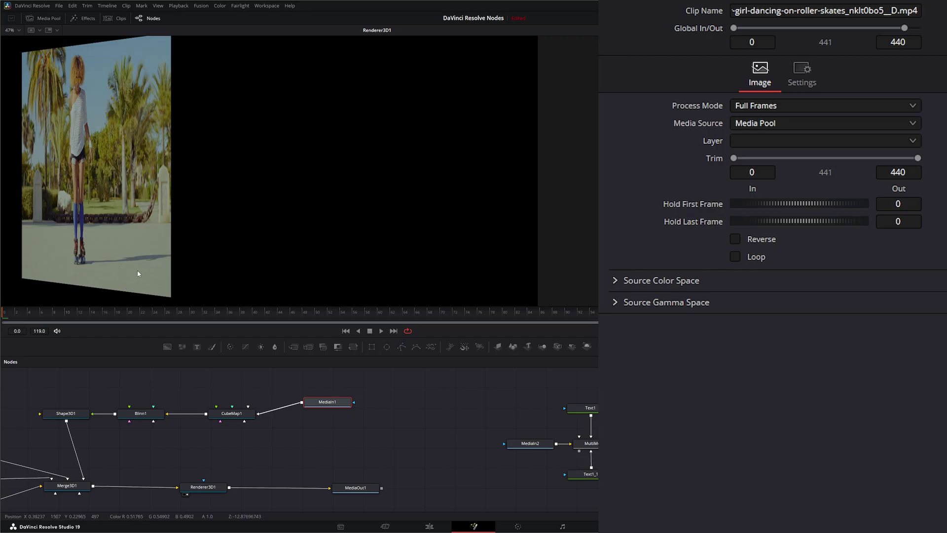
pyautogui.click(65, 413)
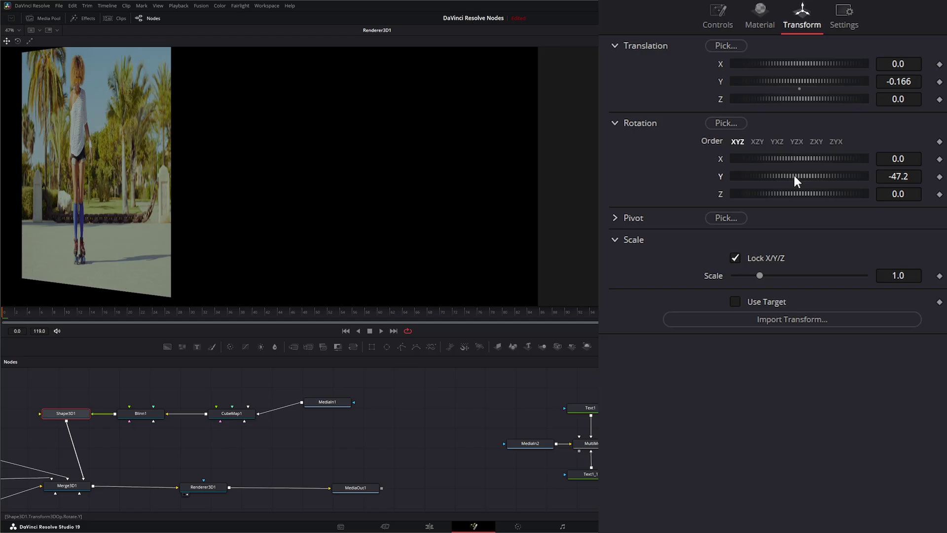
pyautogui.moveTo(793, 173); pyautogui.dragTo(821, 174)
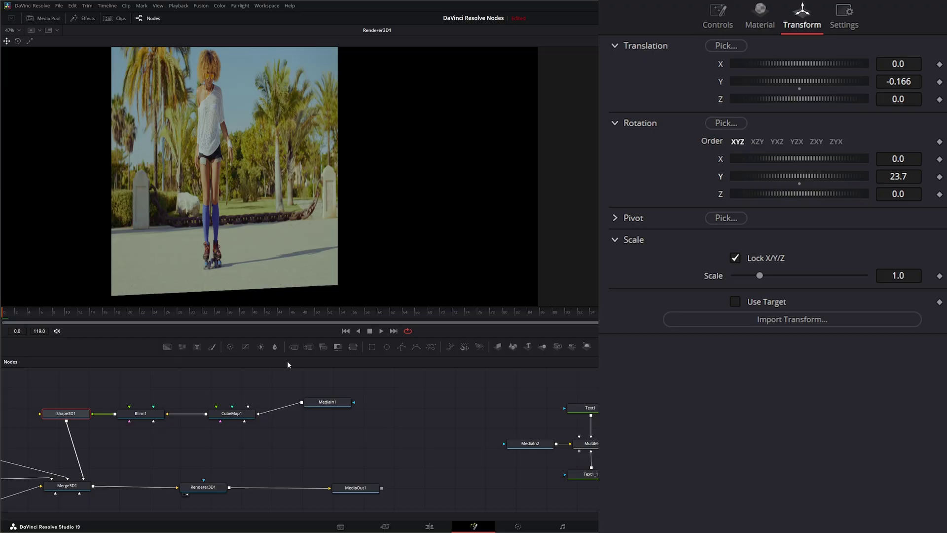
pyautogui.moveTo(330, 406); pyautogui.dragTo(394, 434)
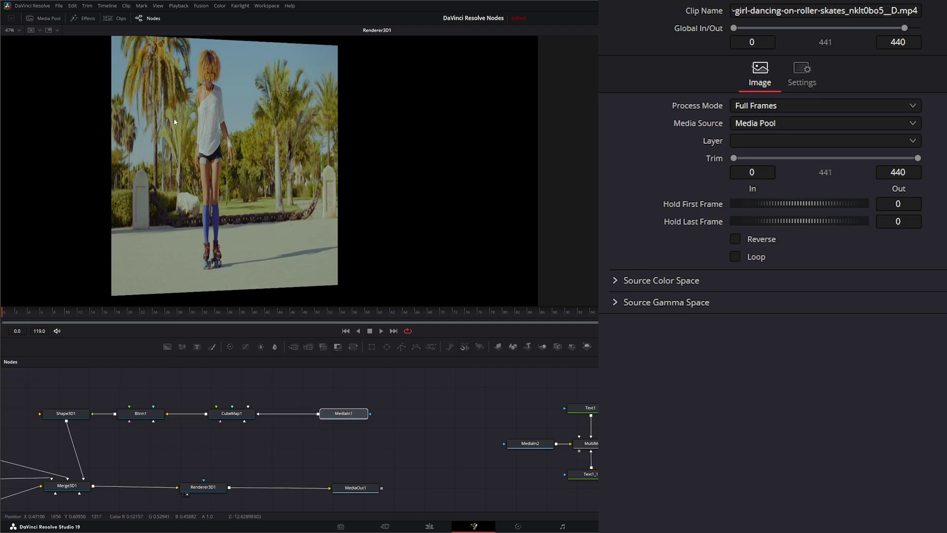
pyautogui.moveTo(352, 415); pyautogui.dragTo(352, 452)
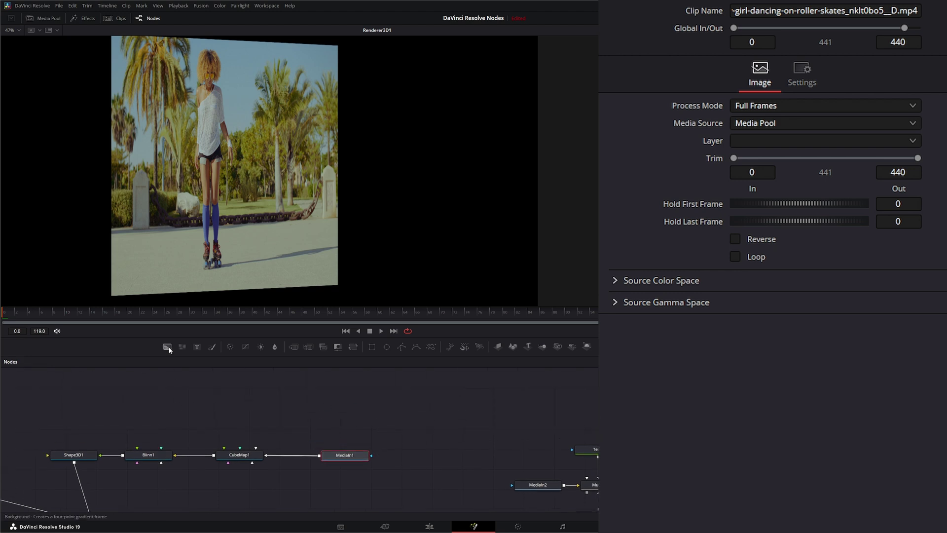
# Step: Add Background1 with Auto Resolution off and Width 2160, then attach a Merge1 node
pyautogui.moveTo(167, 346); pyautogui.dragTo(342, 420)
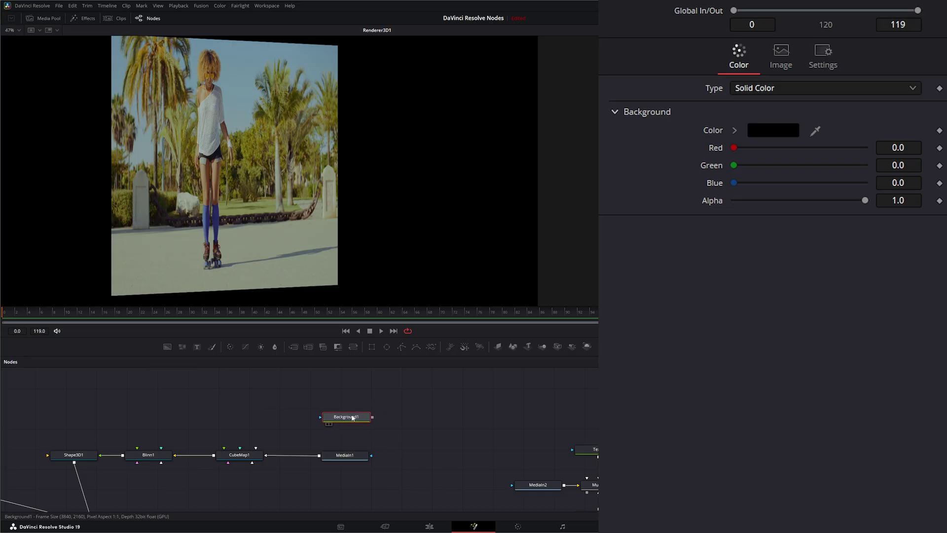
pyautogui.press('1')
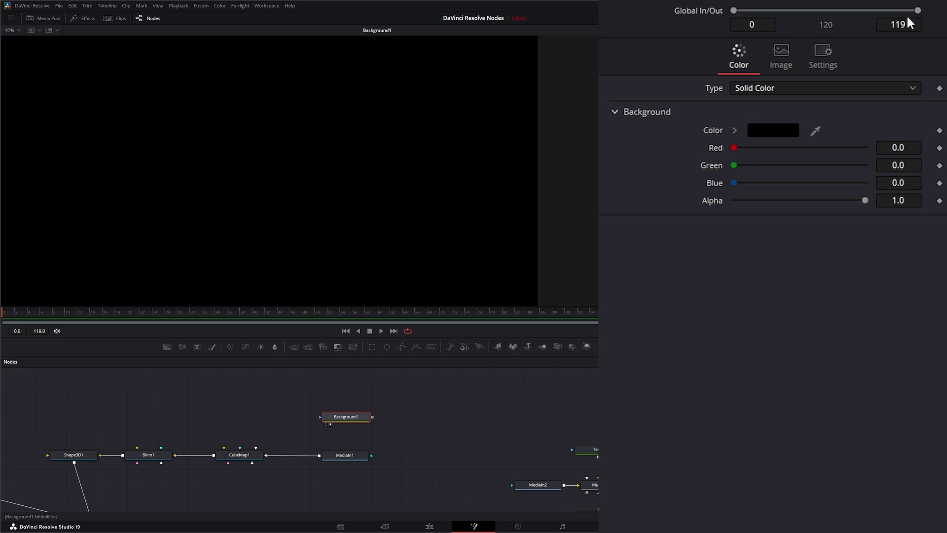
pyautogui.click(825, 52)
pyautogui.click(790, 52)
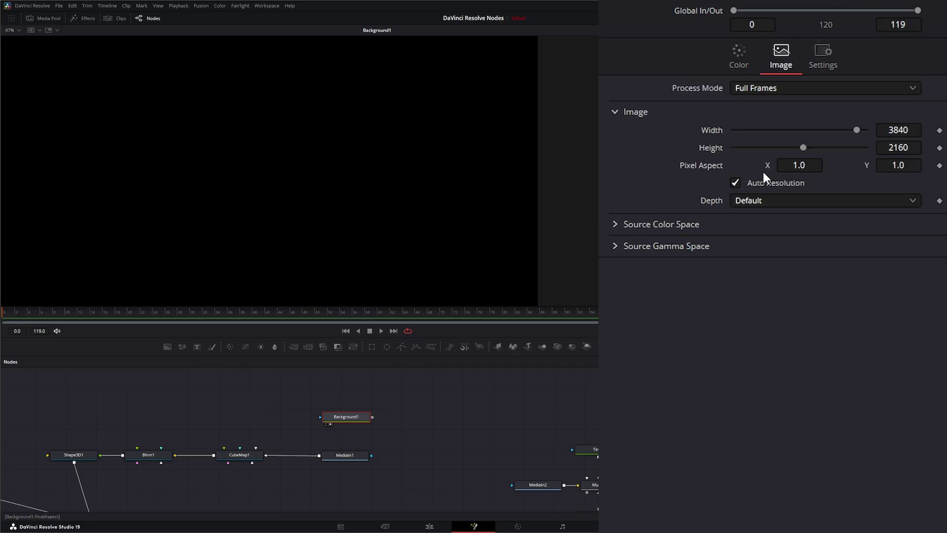
pyautogui.click(735, 182)
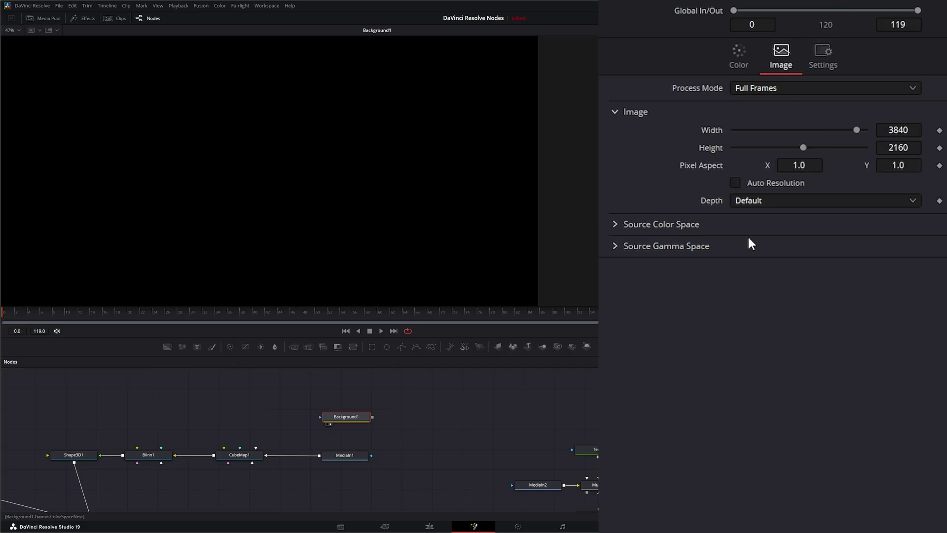
pyautogui.click(898, 130)
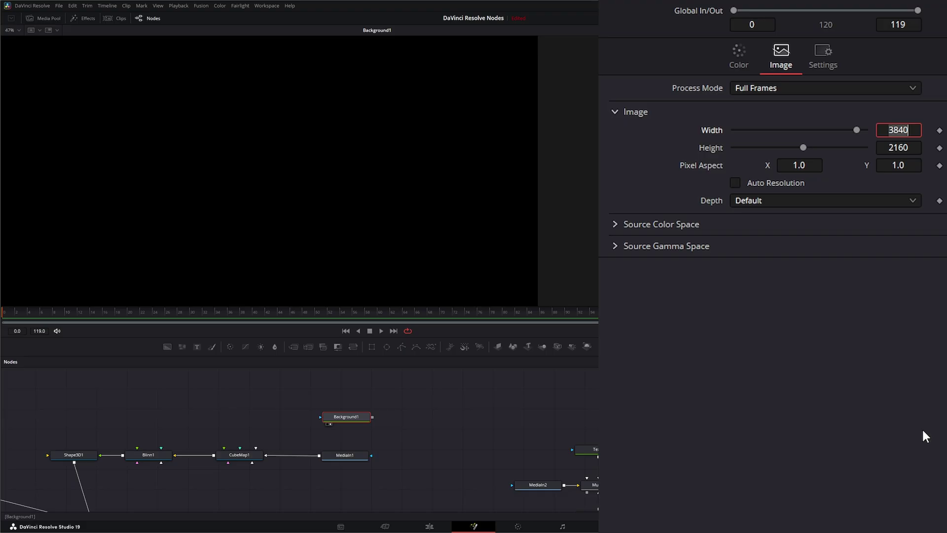
pyautogui.write('2160')
pyautogui.press('Tab')
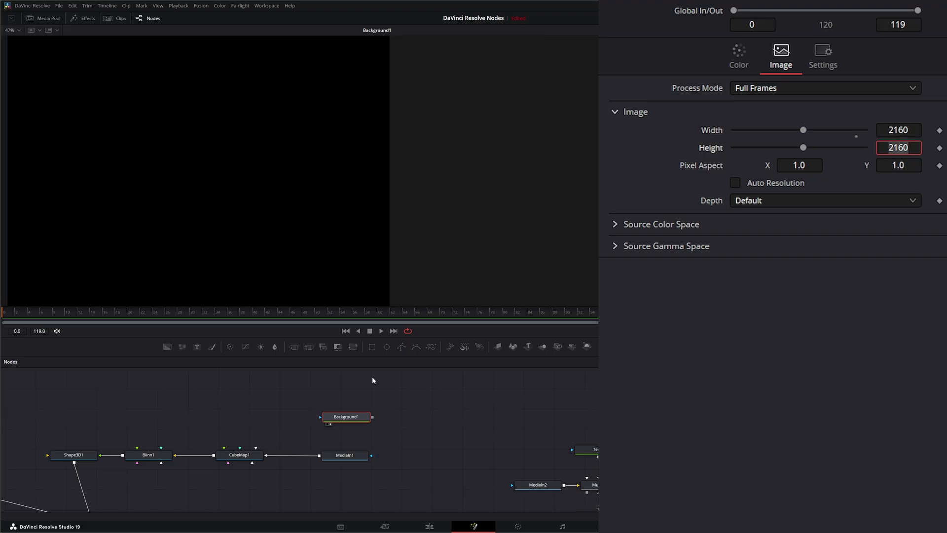
pyautogui.moveTo(295, 346); pyautogui.dragTo(417, 416)
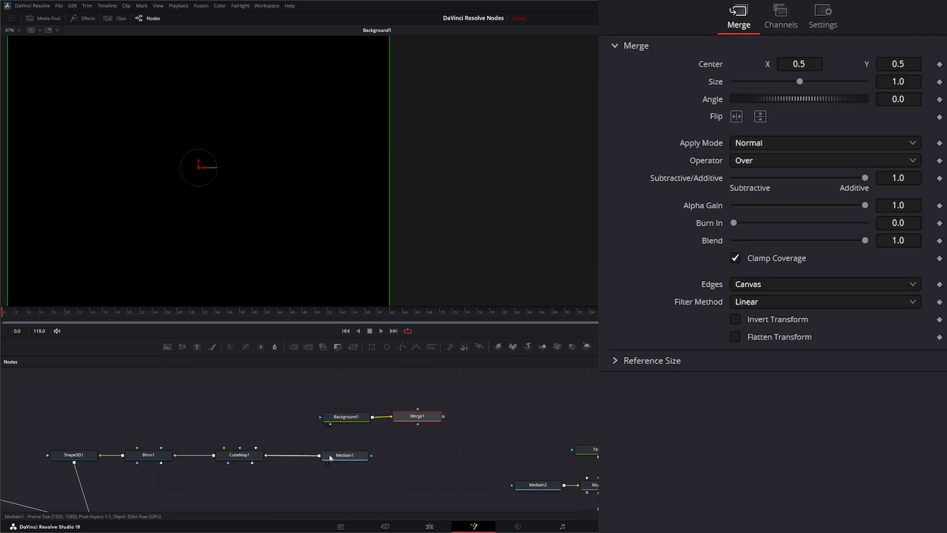
# Step: Reconnect MediaIn1 into Merge1's foreground and view Merge1 in the viewer
pyautogui.moveTo(348, 454); pyautogui.dragTo(420, 380)
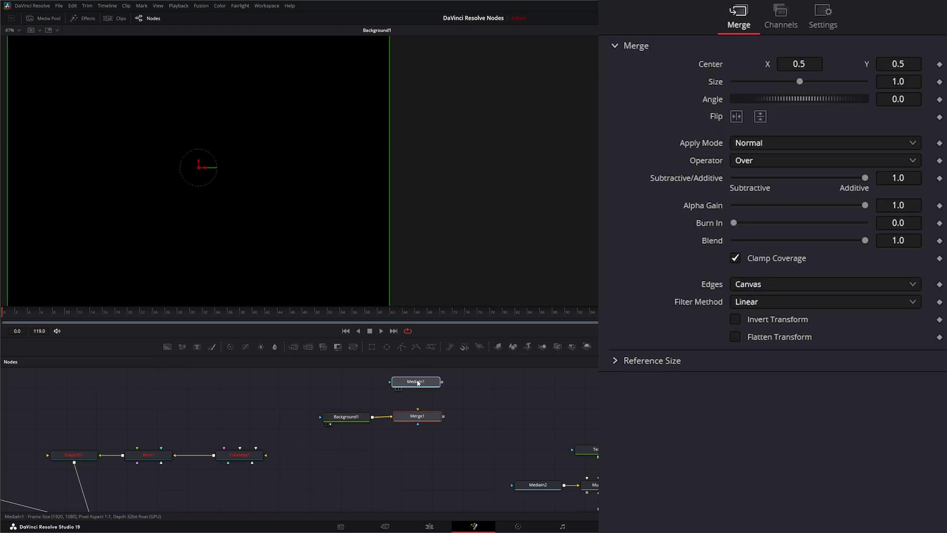
pyautogui.moveTo(486, 414); pyautogui.dragTo(397, 443)
pyautogui.moveTo(397, 404); pyautogui.dragTo(403, 409)
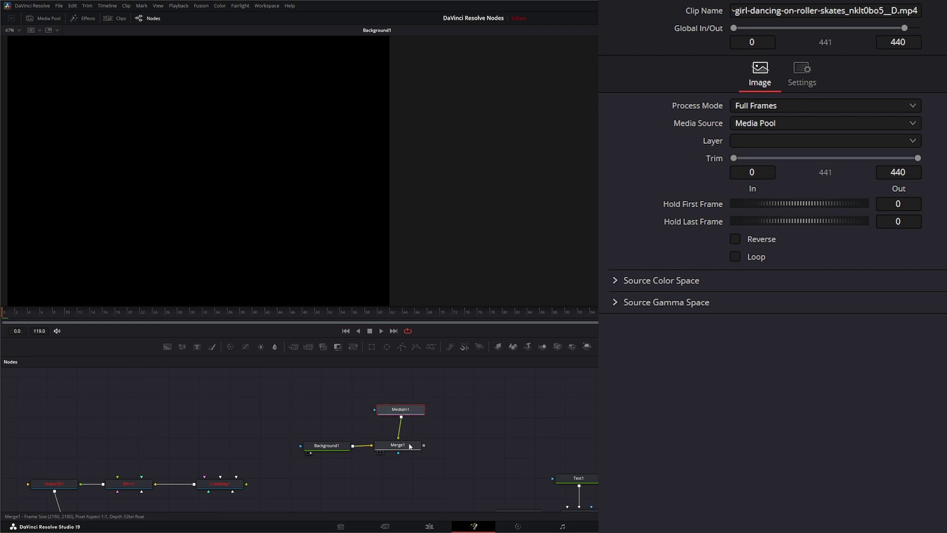
pyautogui.moveTo(397, 444); pyautogui.dragTo(349, 280)
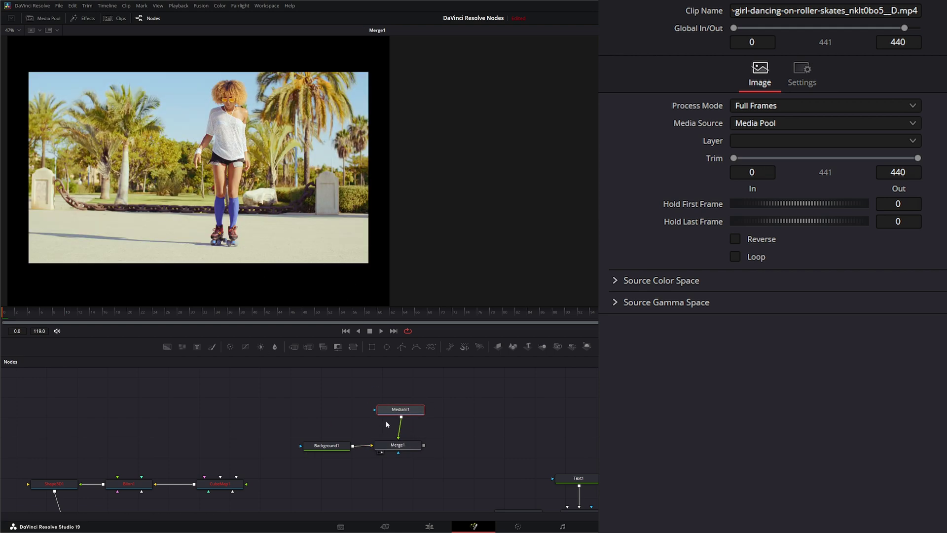
pyautogui.moveTo(406, 414); pyautogui.dragTo(403, 412)
# Step: Insert Transform1 between MediaIn1 and Merge1 and scale it to Size 2.036
pyautogui.moveTo(353, 346); pyautogui.dragTo(399, 433)
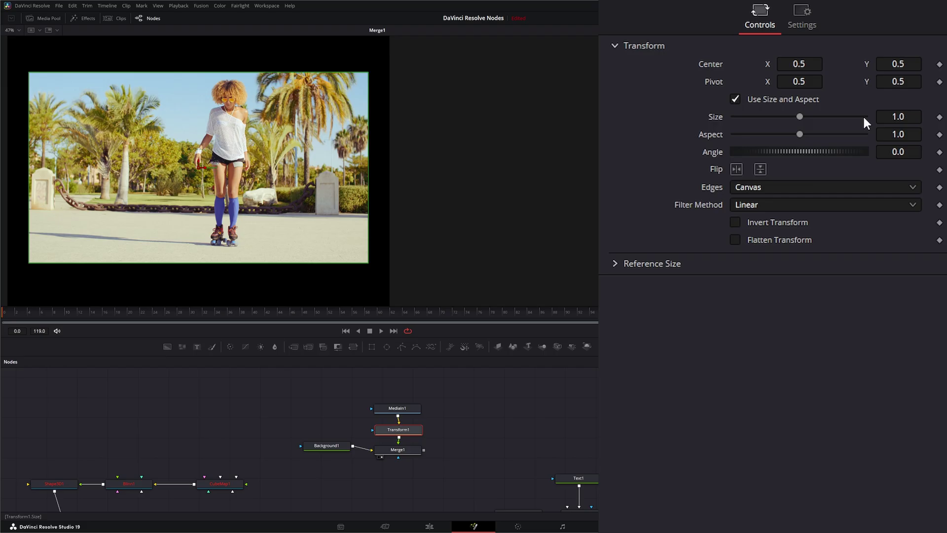
pyautogui.moveTo(899, 117); pyautogui.dragTo(933, 116)
pyautogui.scroll(-2, 269, 255)
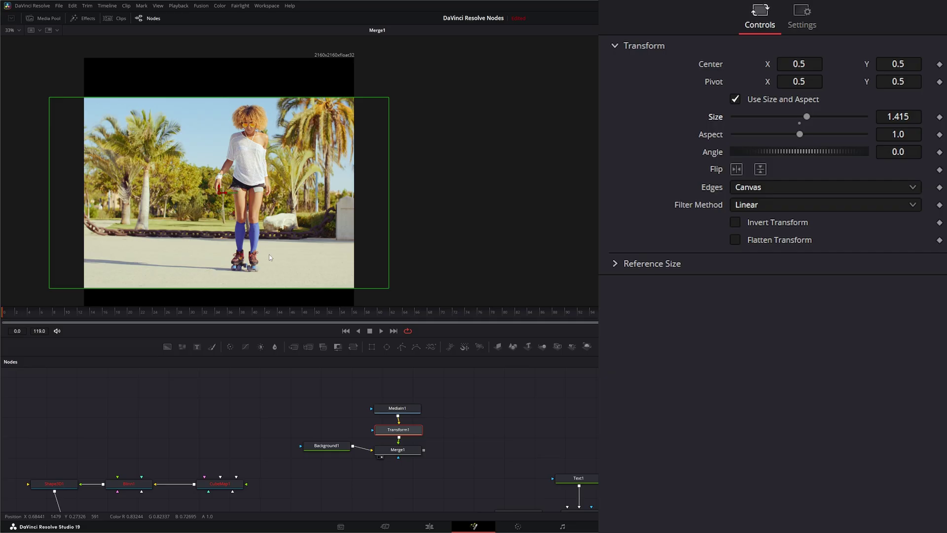
pyautogui.scroll(-1, 371, 248)
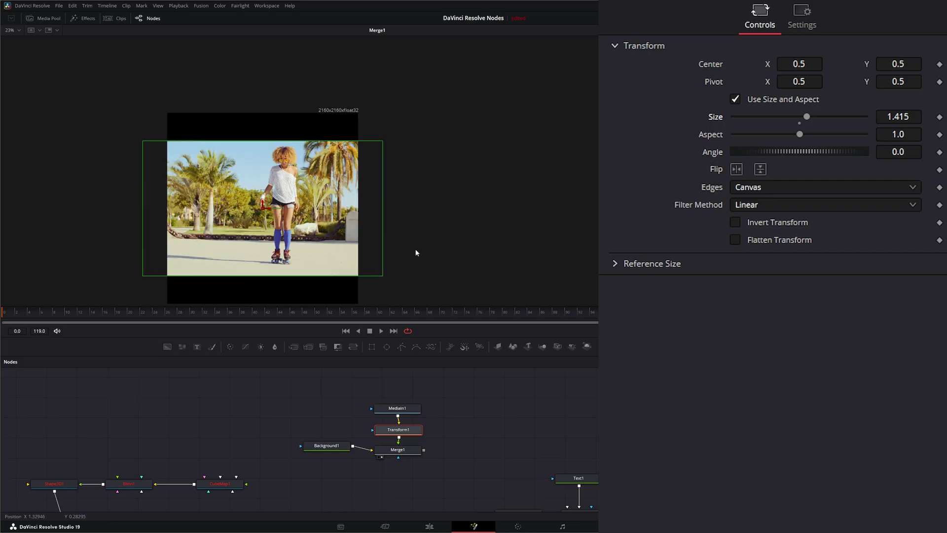
pyautogui.moveTo(416, 253); pyautogui.dragTo(375, 223)
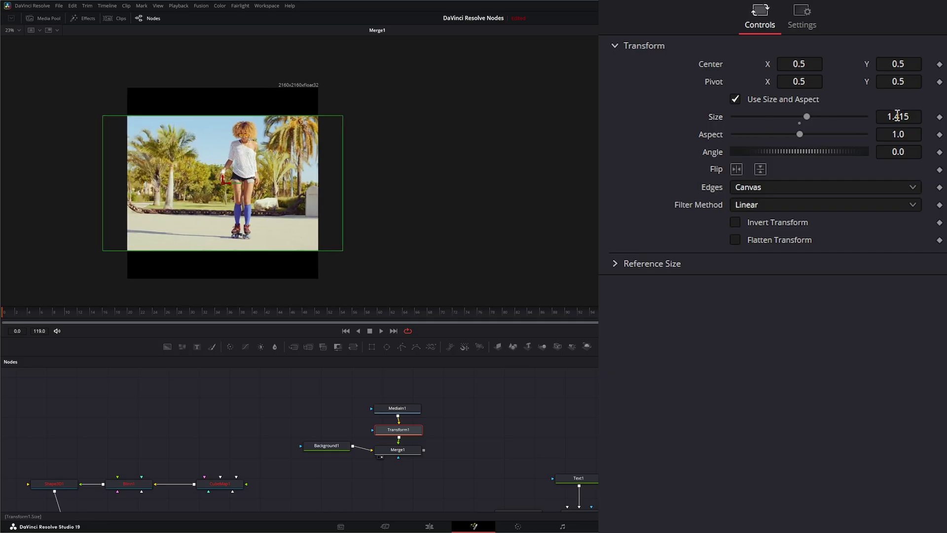
pyautogui.moveTo(898, 114); pyautogui.dragTo(943, 114)
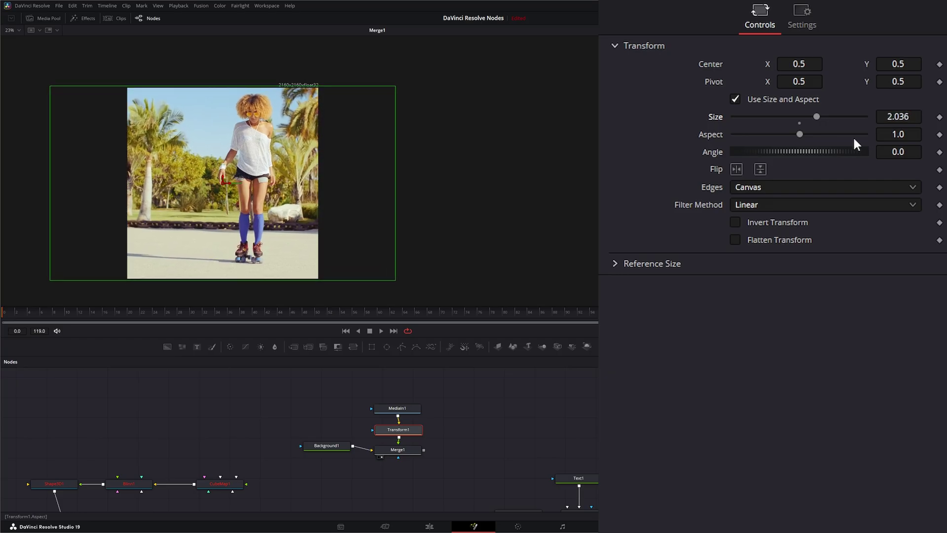
pyautogui.moveTo(350, 458); pyautogui.dragTo(301, 440)
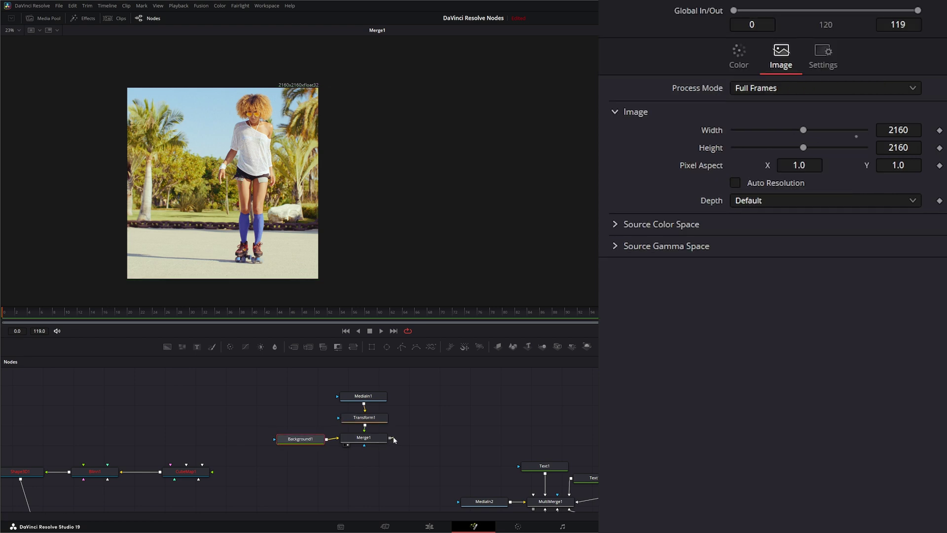
# Step: Feed Merge1's square composite into CubeMap1's +Z face and preview the rendered cube
pyautogui.moveTo(393, 453); pyautogui.dragTo(196, 477)
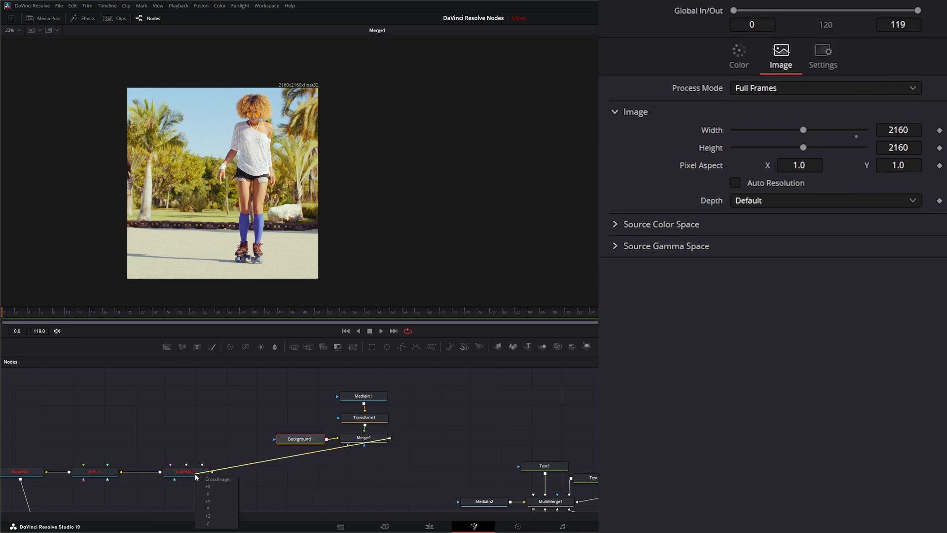
pyautogui.click(216, 517)
pyautogui.moveTo(275, 482); pyautogui.dragTo(363, 412)
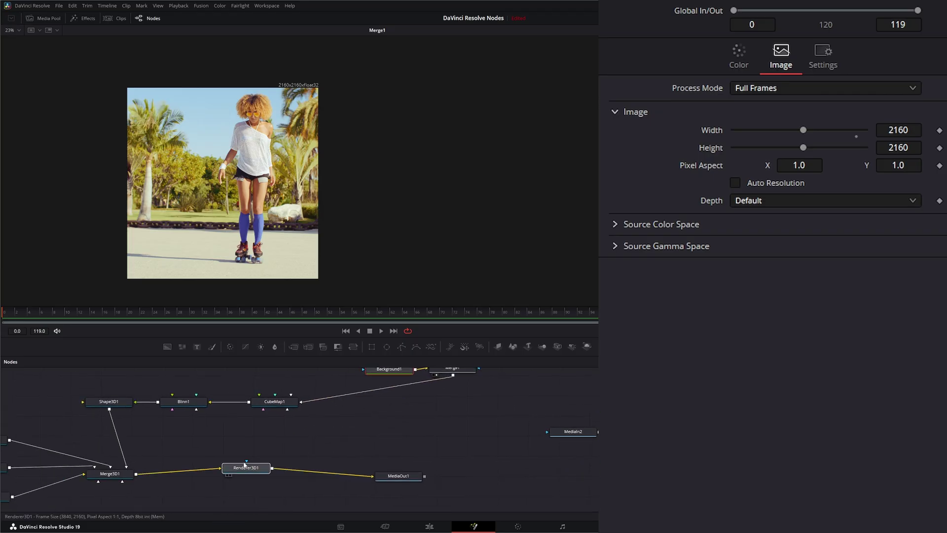
pyautogui.moveTo(245, 465); pyautogui.dragTo(232, 237)
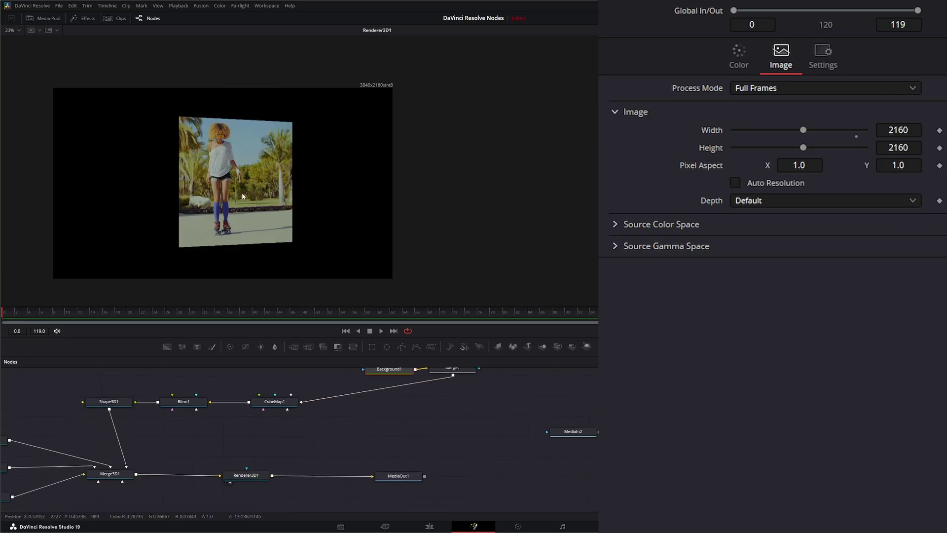
pyautogui.scroll(3, 226, 229)
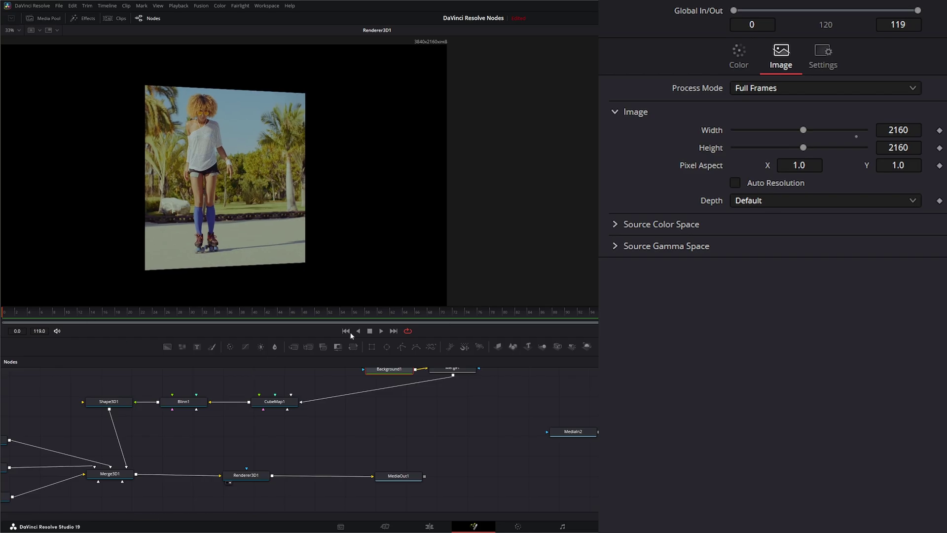
pyautogui.click(382, 330)
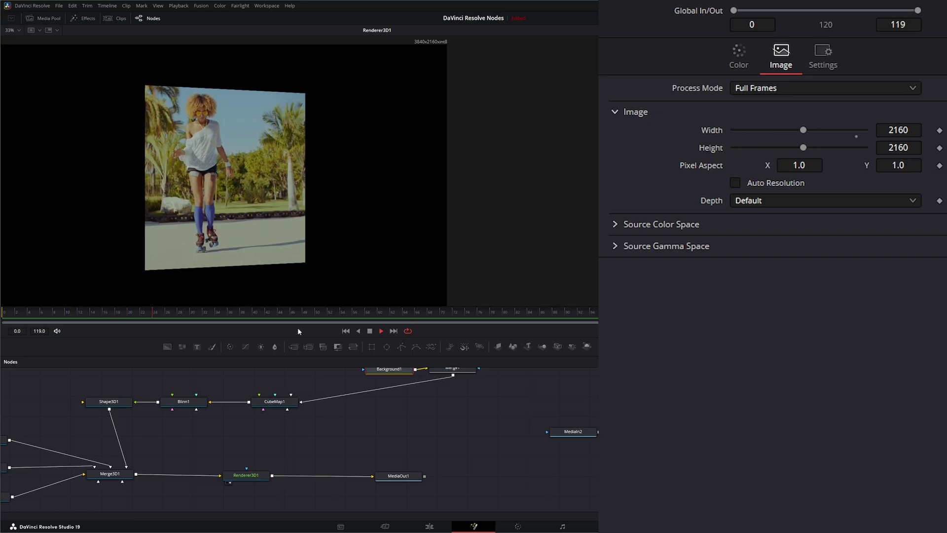
pyautogui.click(370, 331)
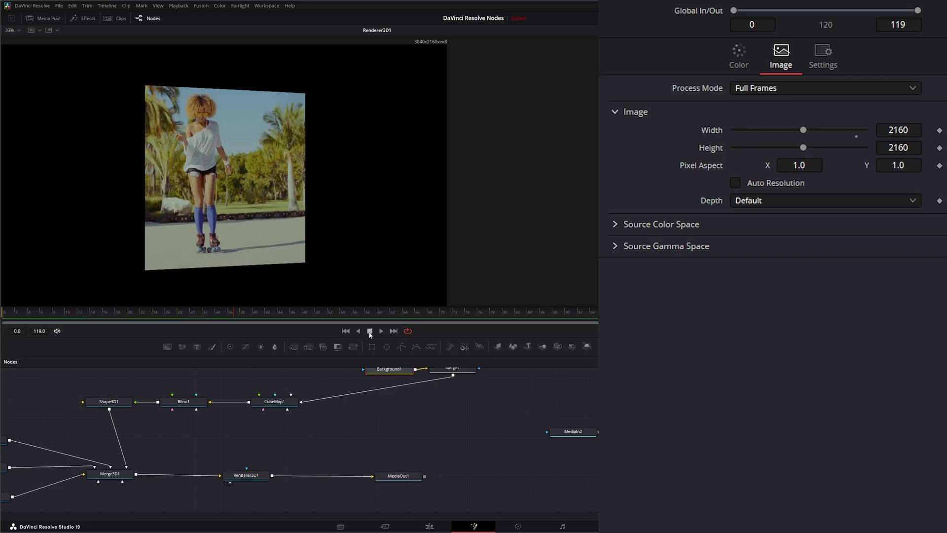
pyautogui.click(347, 331)
# Step: Drop another roller-skate clip into the node graph as MediaIn3
pyautogui.moveTo(357, 432); pyautogui.dragTo(390, 439)
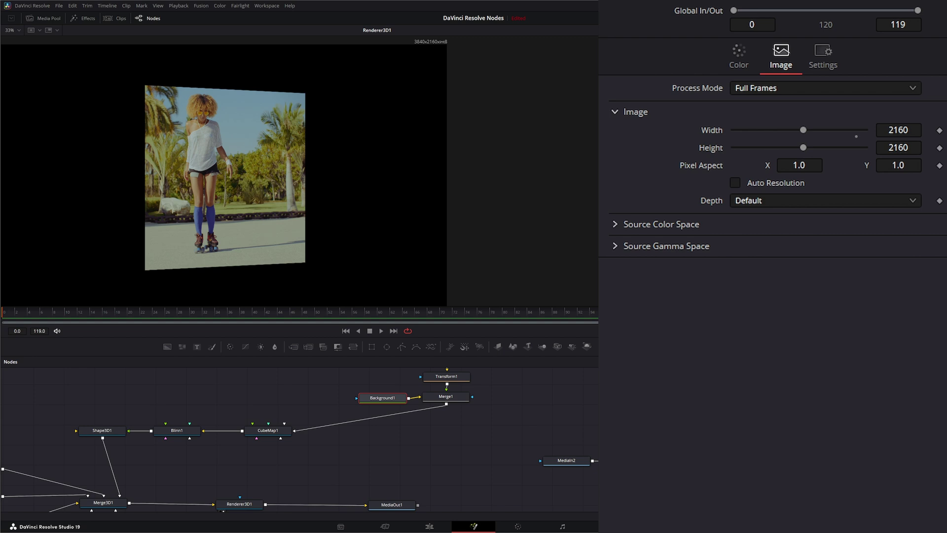
pyautogui.moveTo(440, 405); pyautogui.dragTo(261, 387)
pyautogui.moveTo(336, 403); pyautogui.dragTo(313, 417)
# Step: Copy and paste the Transform, Background and Merge chain as a new set of nodes
pyautogui.moveTo(324, 374); pyautogui.dragTo(420, 424)
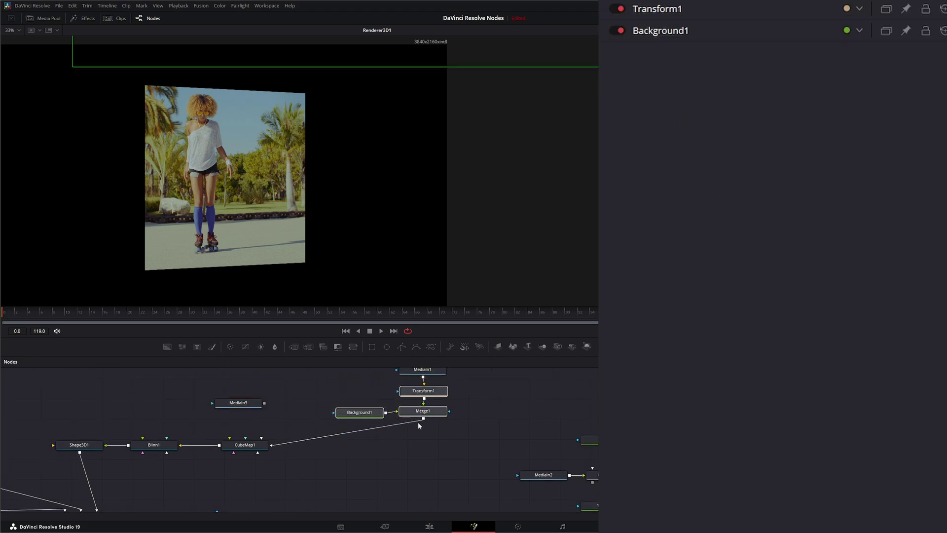
pyautogui.moveTo(245, 403); pyautogui.dragTo(164, 405)
pyautogui.rightClick(245, 404)
pyautogui.click(230, 394)
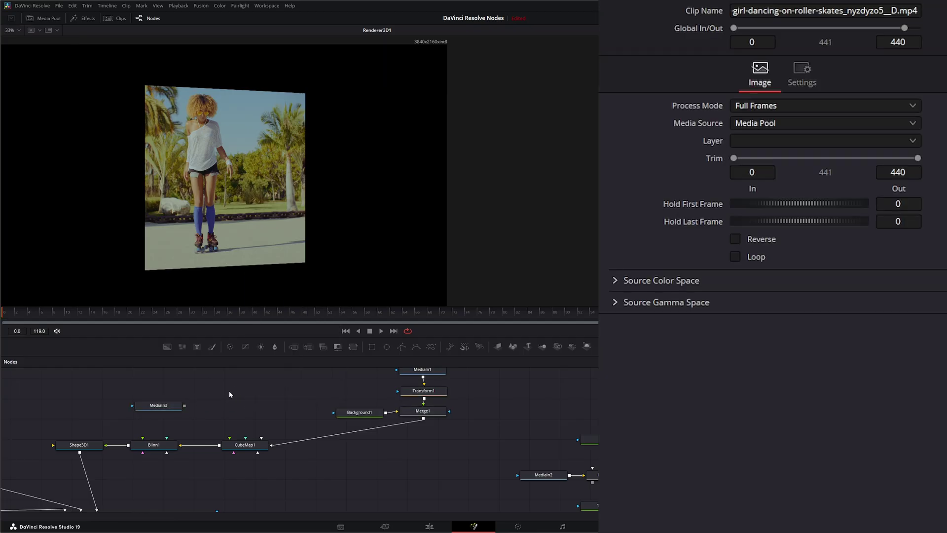
pyautogui.hotkey('ctrl', 'v')
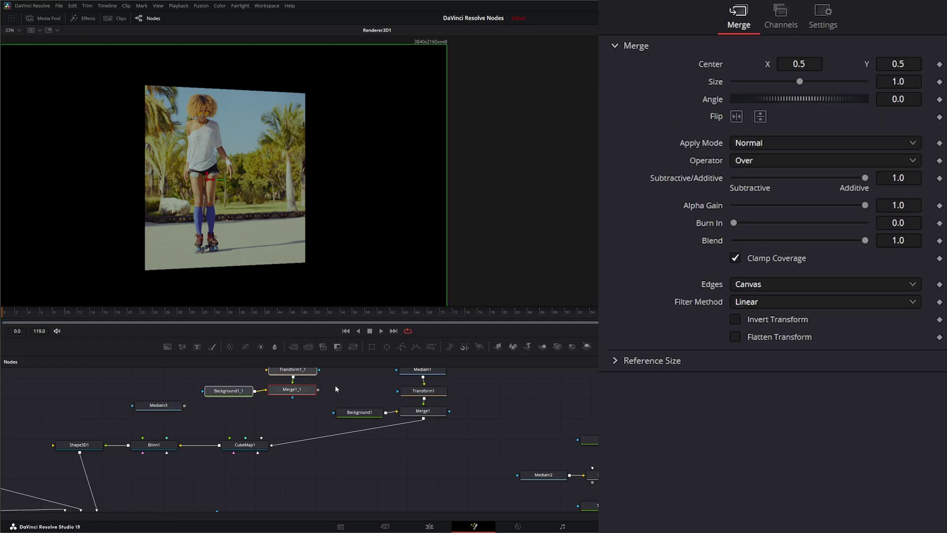
# Step: Wire MediaIn3 into Transform1_1 and show the MultiMerge1 cube-map layout
pyautogui.moveTo(335, 387); pyautogui.dragTo(327, 413)
pyautogui.moveTo(157, 430); pyautogui.dragTo(258, 394)
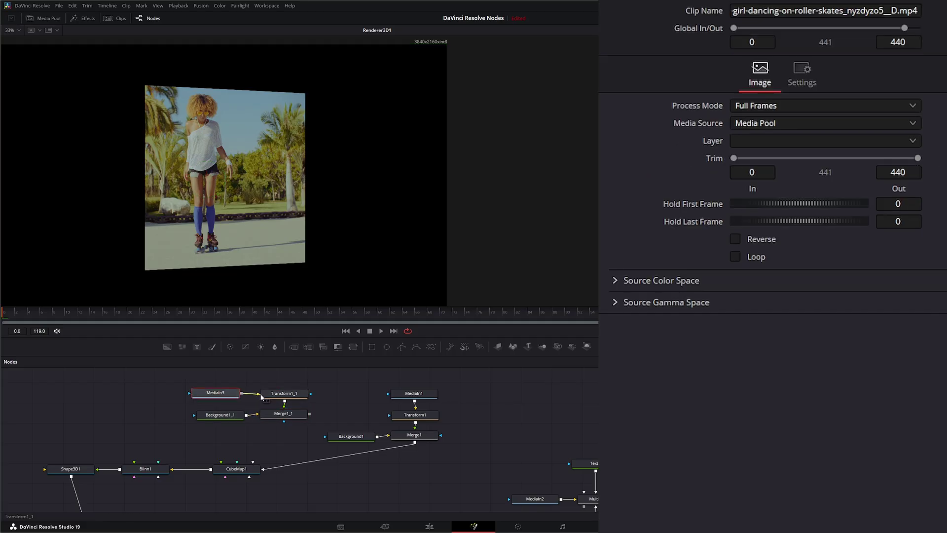
pyautogui.scroll(-1, 262, 404)
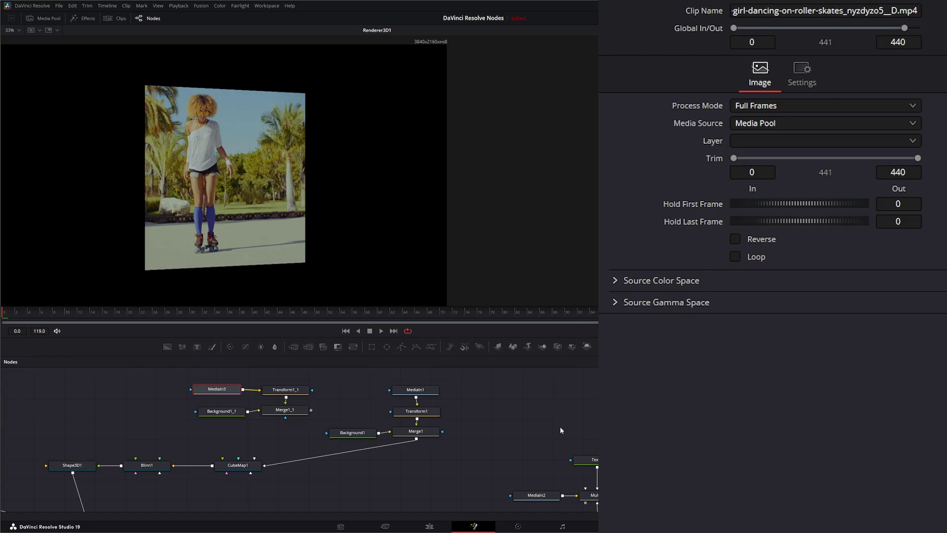
pyautogui.moveTo(590, 495); pyautogui.dragTo(303, 208)
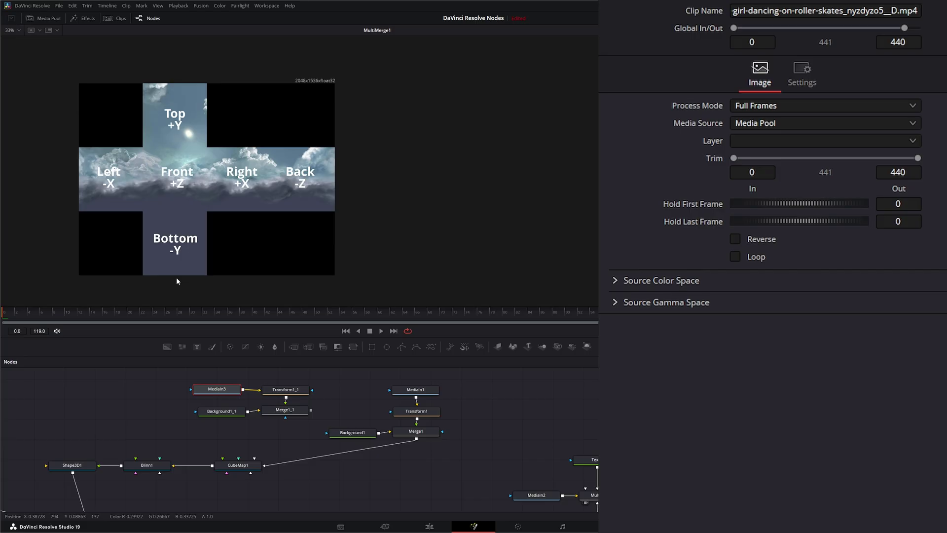
# Step: Connect Merge1_1 to CubeMap1's +Y and -Y faces while viewing Renderer3D1
pyautogui.scroll(-2, 235, 510)
pyautogui.moveTo(234, 511); pyautogui.dragTo(244, 232)
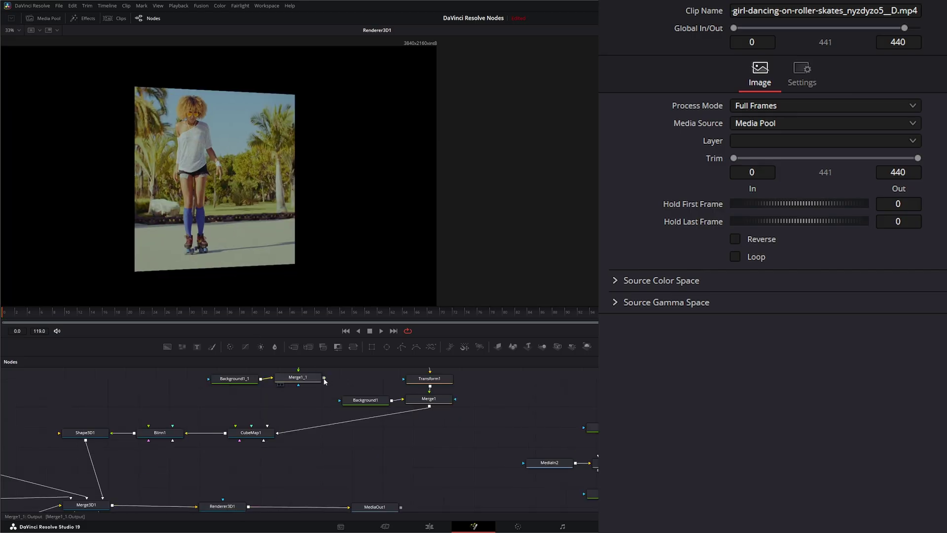
pyautogui.moveTo(325, 380); pyautogui.dragTo(266, 436)
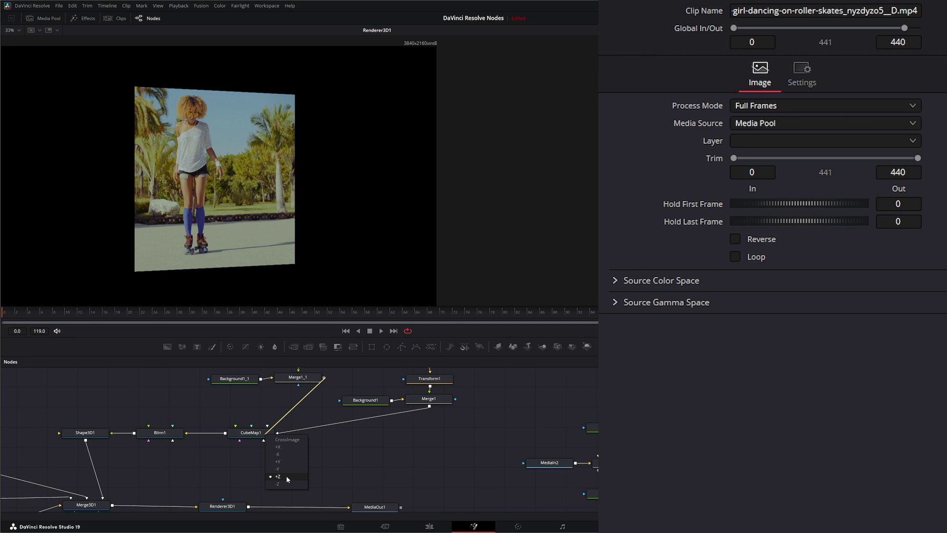
pyautogui.click(278, 462)
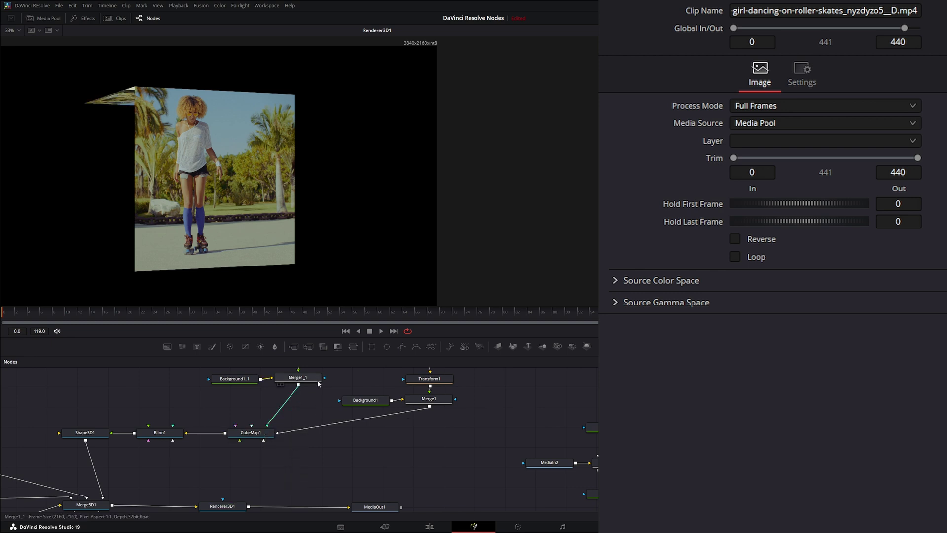
pyautogui.moveTo(298, 385); pyautogui.dragTo(266, 435)
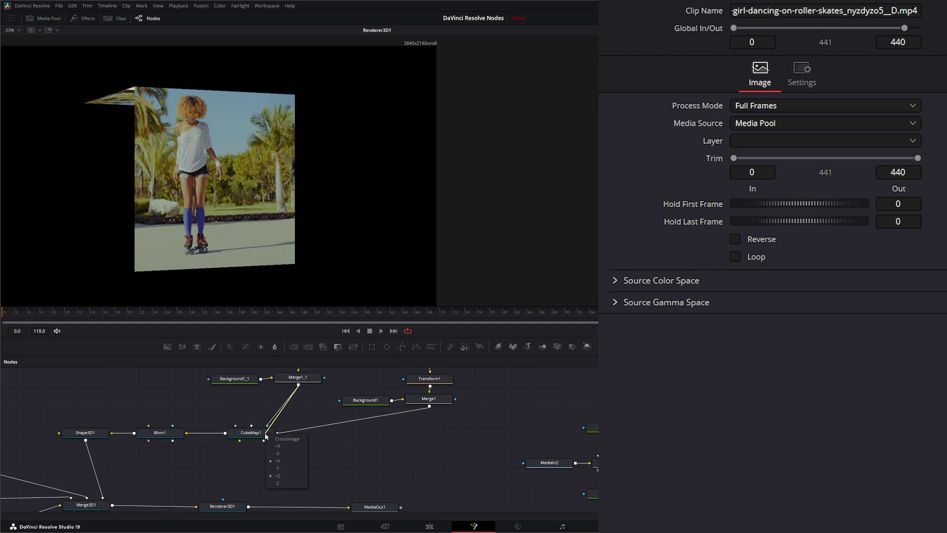
pyautogui.click(279, 469)
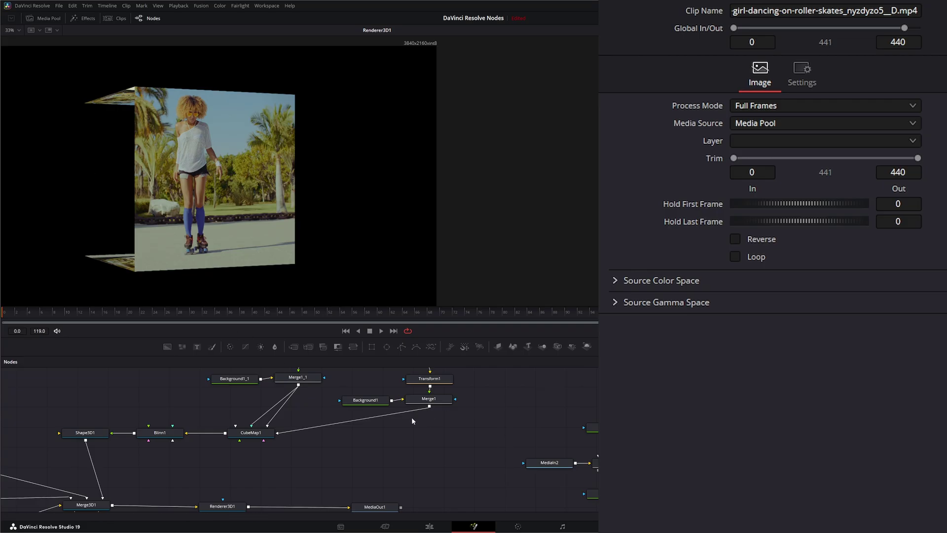
# Step: Connect Merge1's output to CubeMap1's -Z face
pyautogui.moveTo(594, 463); pyautogui.dragTo(265, 213)
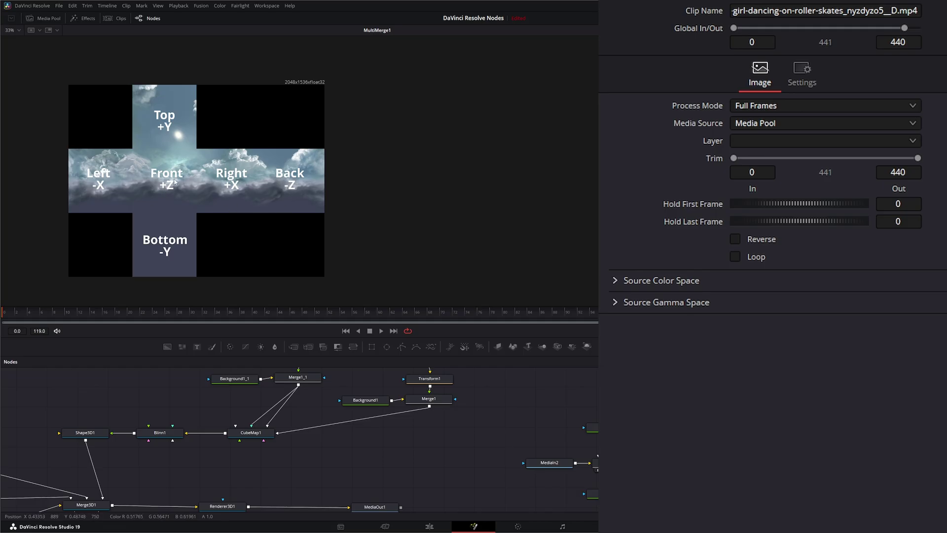
pyautogui.moveTo(244, 504); pyautogui.dragTo(230, 268)
pyautogui.moveTo(429, 406); pyautogui.dragTo(265, 434)
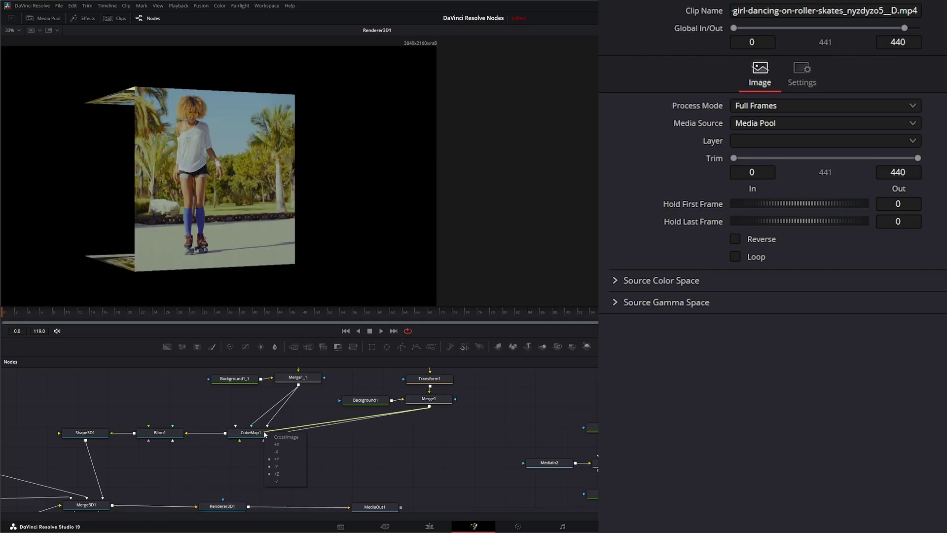
pyautogui.moveTo(281, 483); pyautogui.dragTo(280, 480)
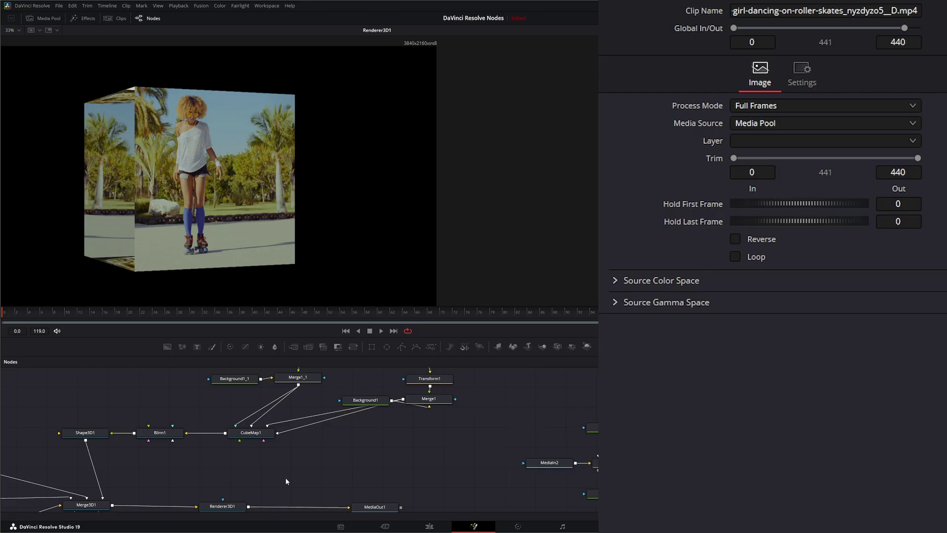
# Step: Rotate Shape3D1 to Y -23.6 and X 32.7 so several faces show
pyautogui.click(87, 435)
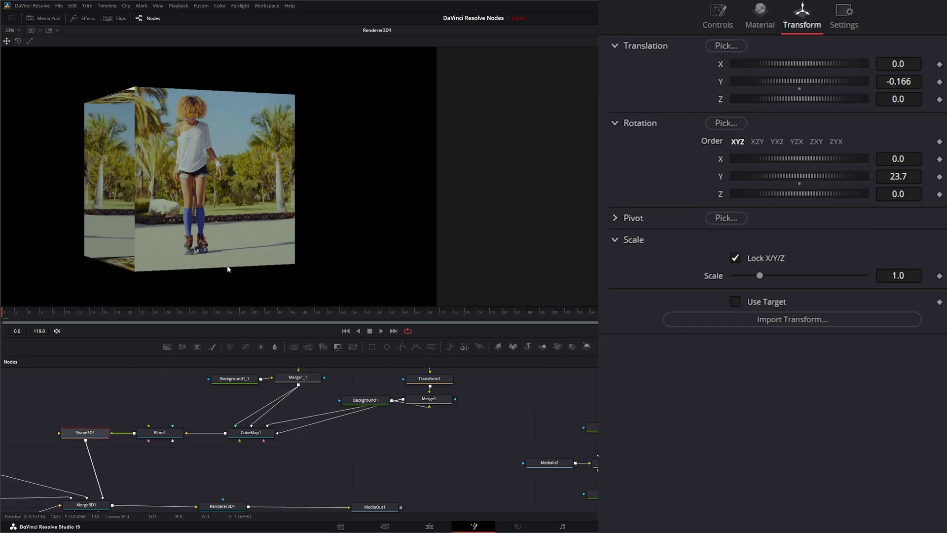
pyautogui.moveTo(799, 177); pyautogui.dragTo(781, 183)
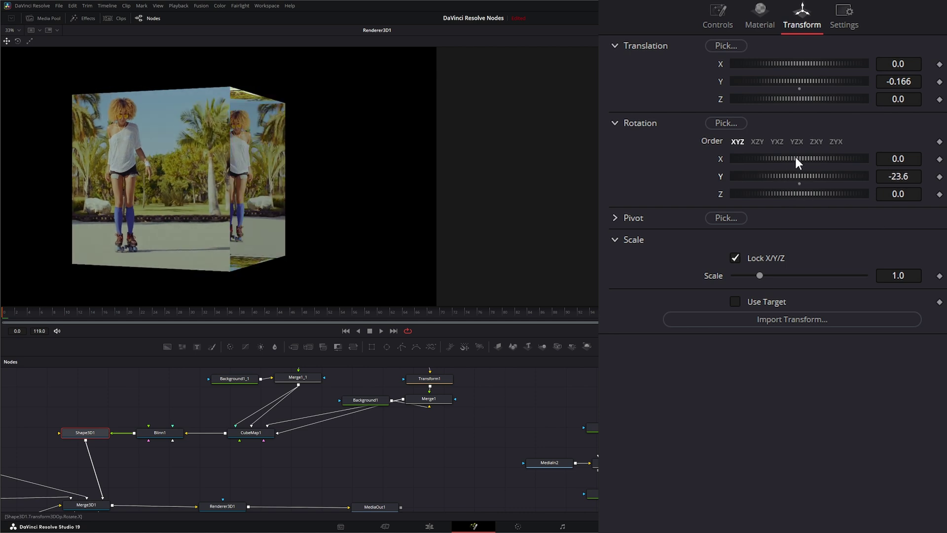
pyautogui.moveTo(796, 158); pyautogui.dragTo(808, 161)
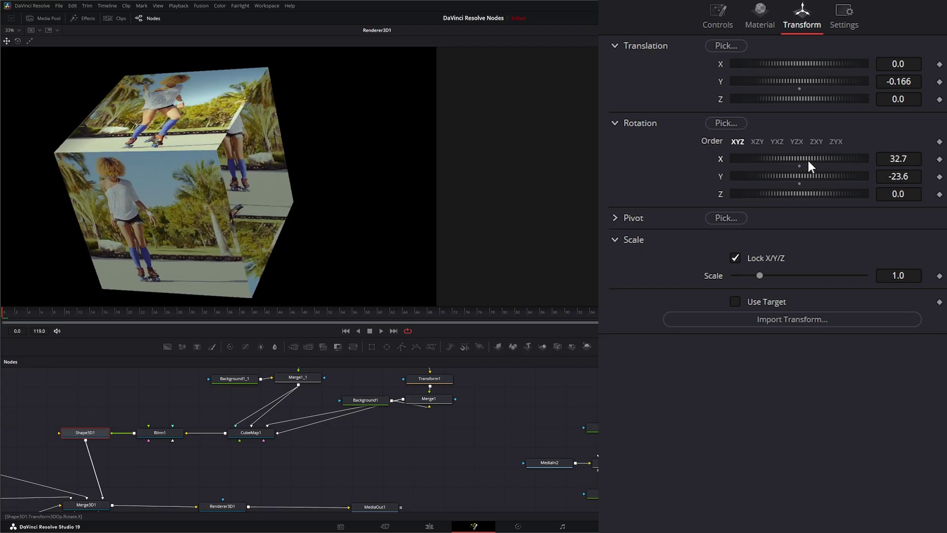
# Step: Play back the animated cube, then stop and return to the first frame
pyautogui.click(382, 331)
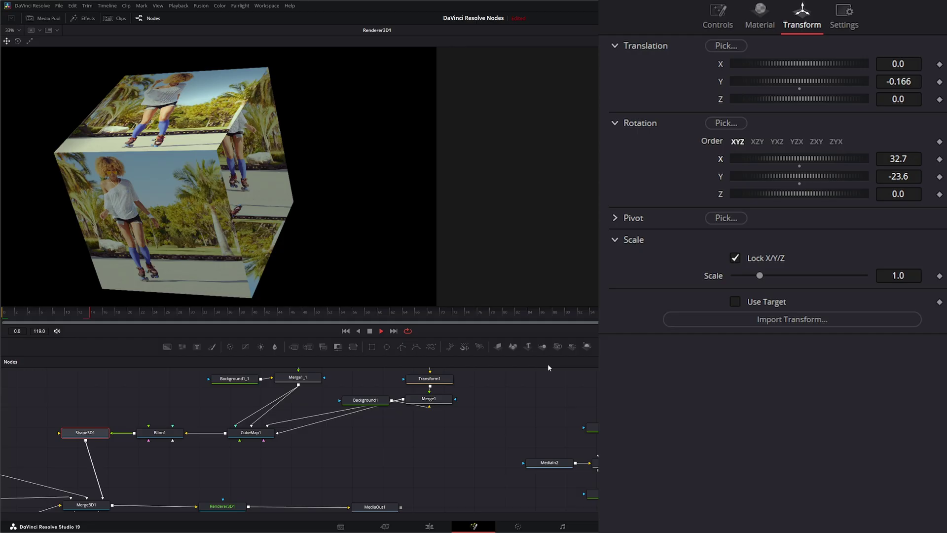
pyautogui.click(370, 331)
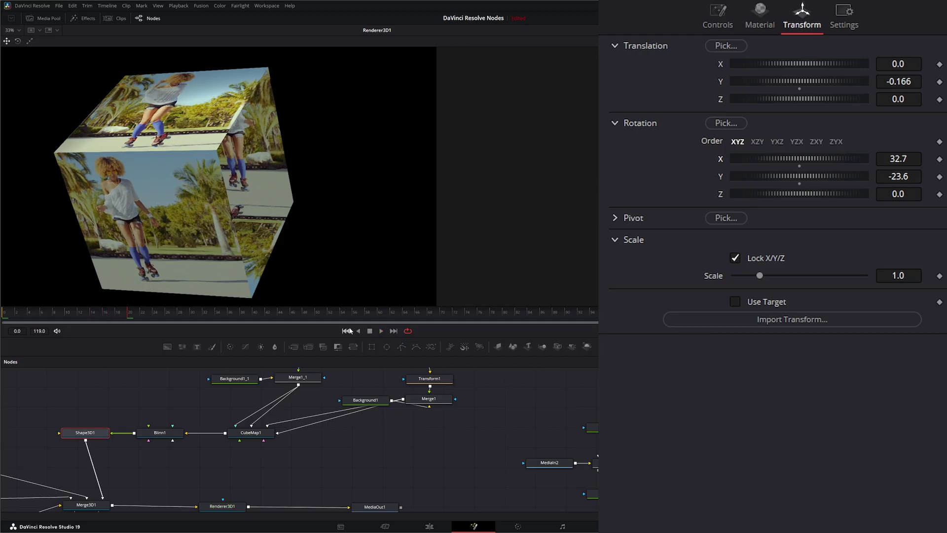
pyautogui.click(346, 331)
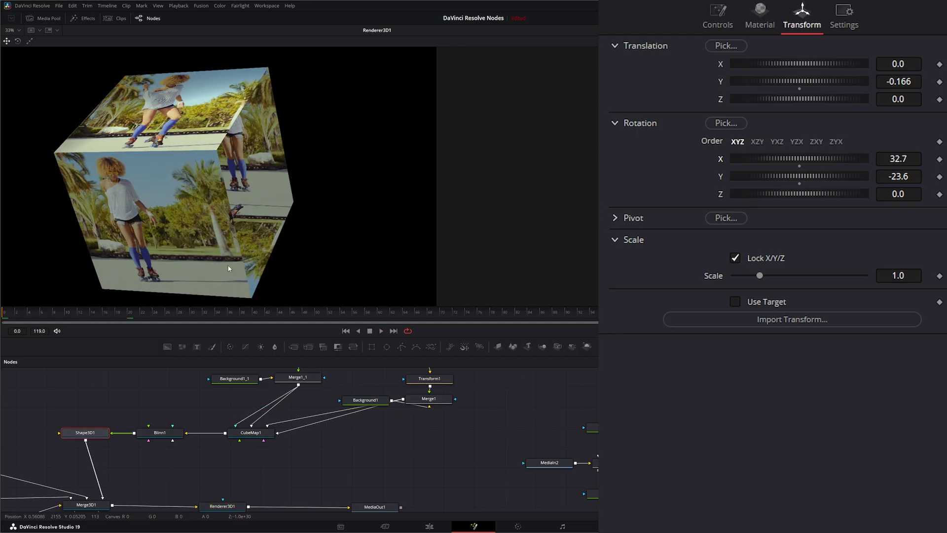
pyautogui.moveTo(355, 446); pyautogui.dragTo(368, 480)
# Step: Duplicate the MediaIn3 chain, delete the copied MediaIn3_1, and add a new clip as MediaIn4
pyautogui.moveTo(237, 422); pyautogui.dragTo(329, 390)
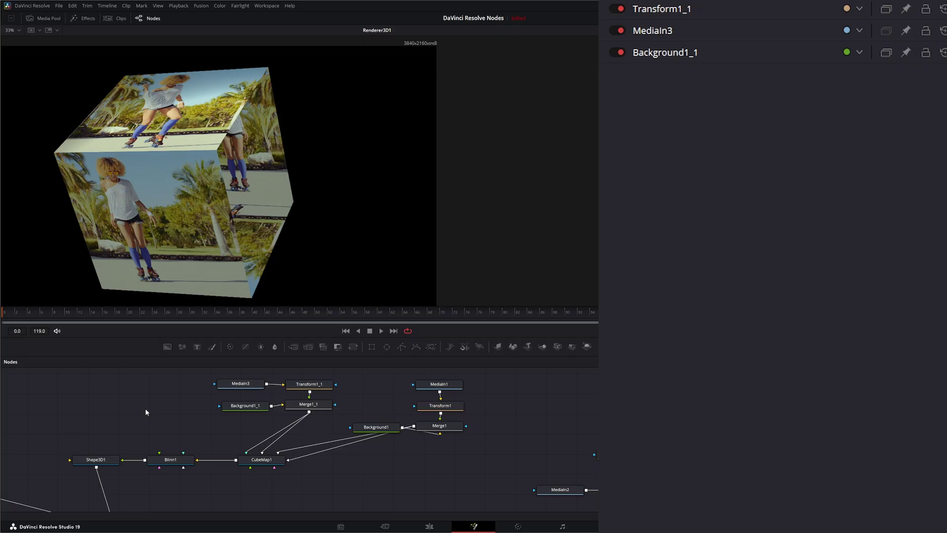
pyautogui.hotkey('ctrl', 'v')
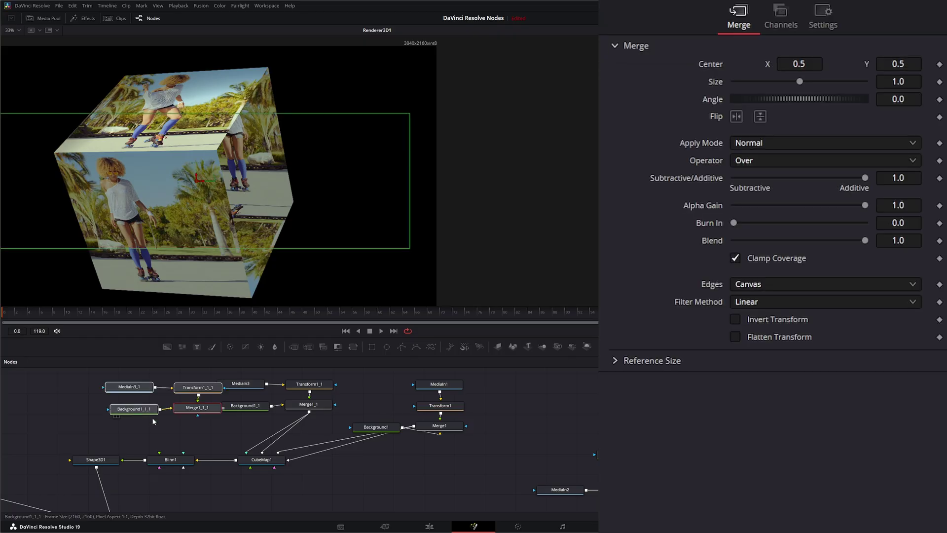
pyautogui.moveTo(129, 391); pyautogui.dragTo(109, 390)
pyautogui.click(118, 398)
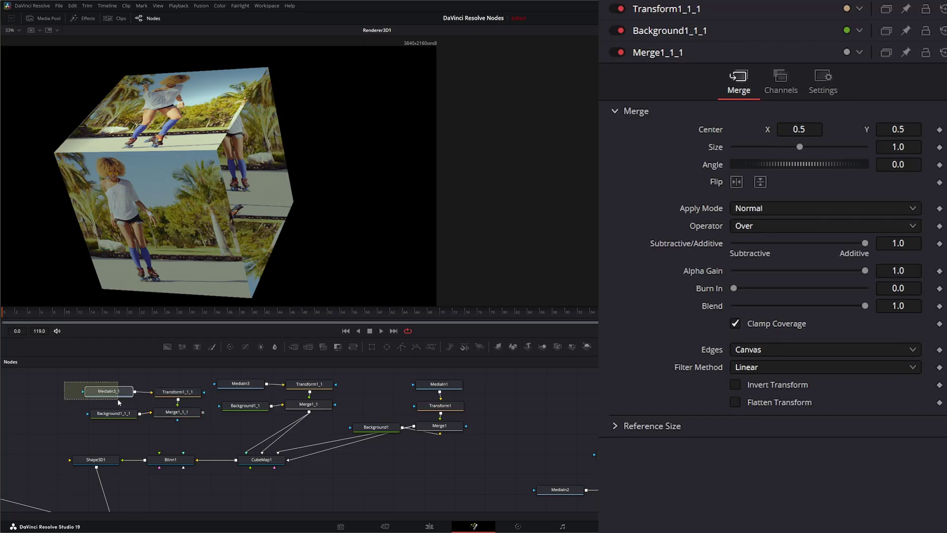
pyautogui.press('Delete')
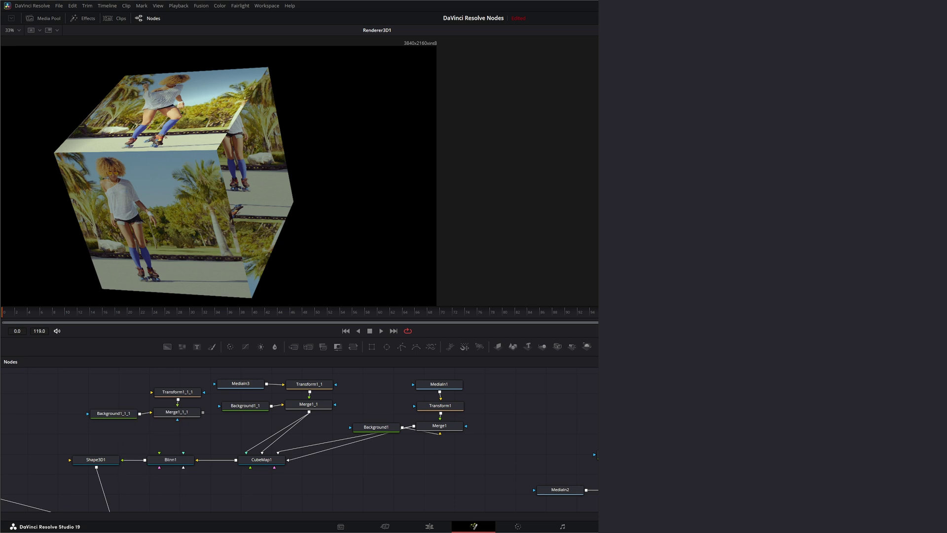
pyautogui.moveTo(180, 396); pyautogui.dragTo(153, 392)
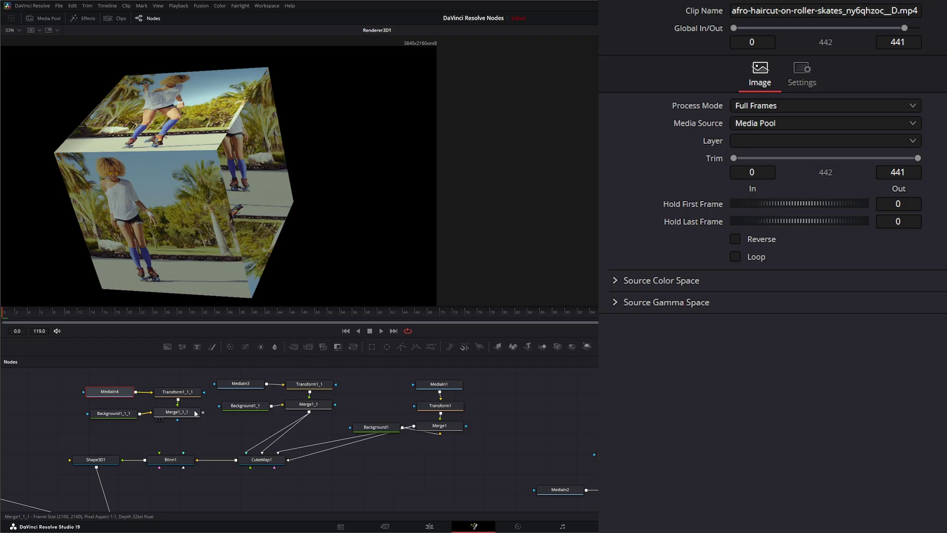
# Step: Connect Merge1_1_1 to CubeMap1's -X face and one more face
pyautogui.moveTo(203, 412); pyautogui.dragTo(285, 476)
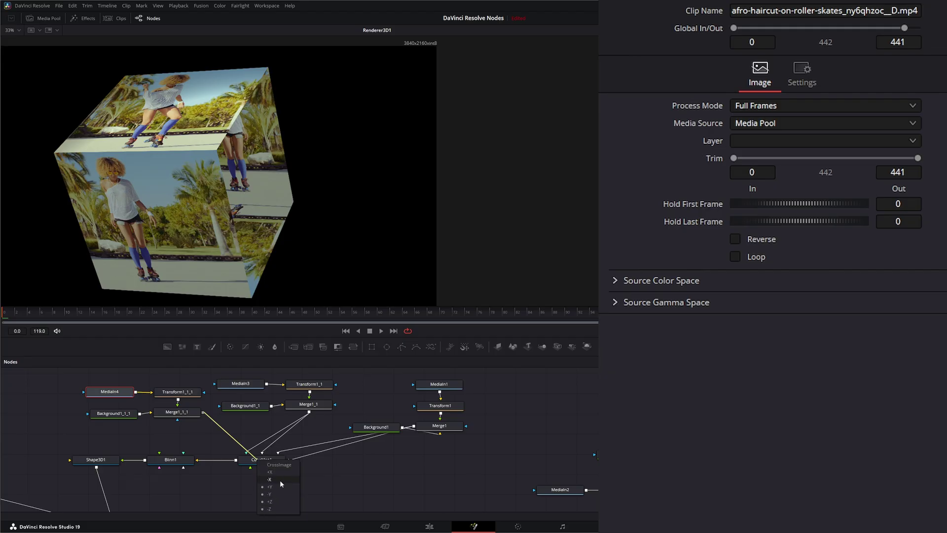
pyautogui.moveTo(278, 475)
pyautogui.mouseDown()
pyautogui.moveTo(284, 481)
pyautogui.moveTo(274, 471)
pyautogui.mouseUp()
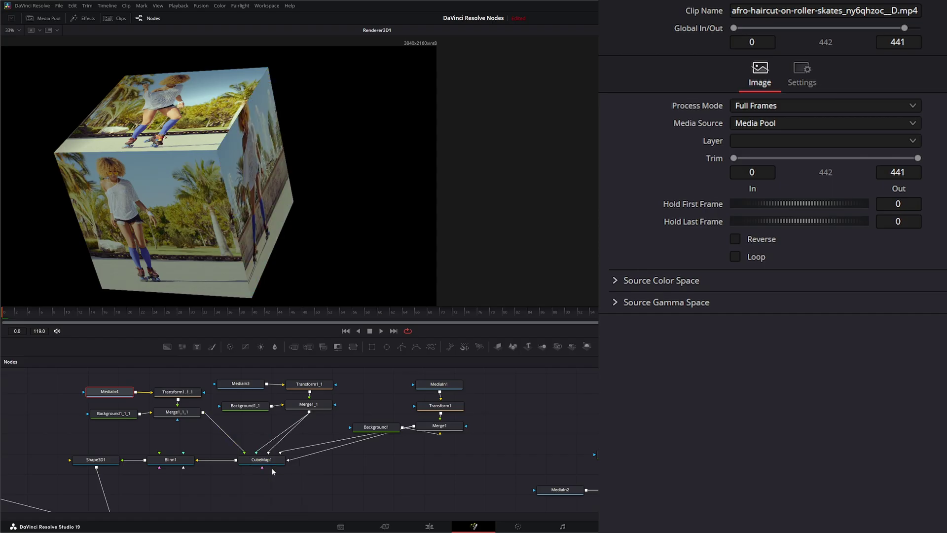
pyautogui.moveTo(203, 413); pyautogui.dragTo(275, 479)
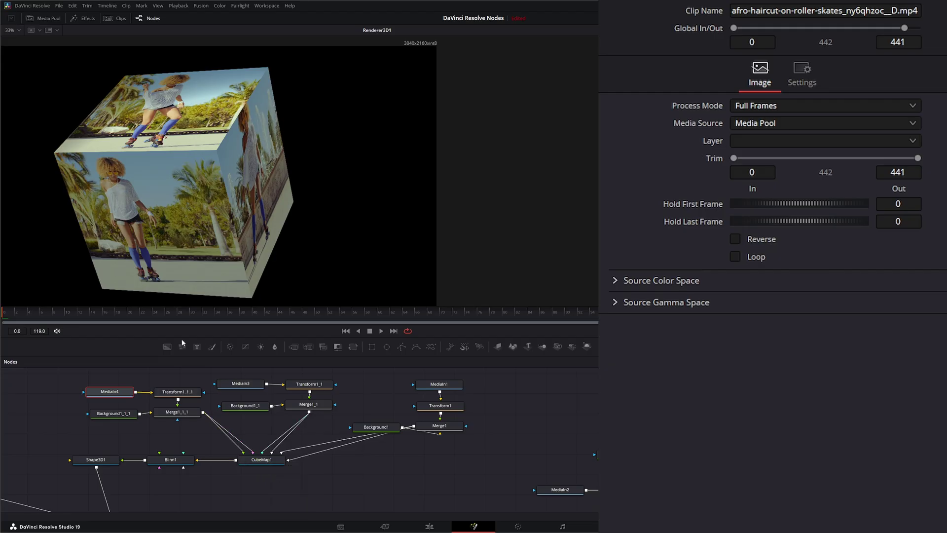
# Step: Spin Shape3D1 to Rotation Y 89.1, scrub the timeline, and play the animation
pyautogui.click(102, 460)
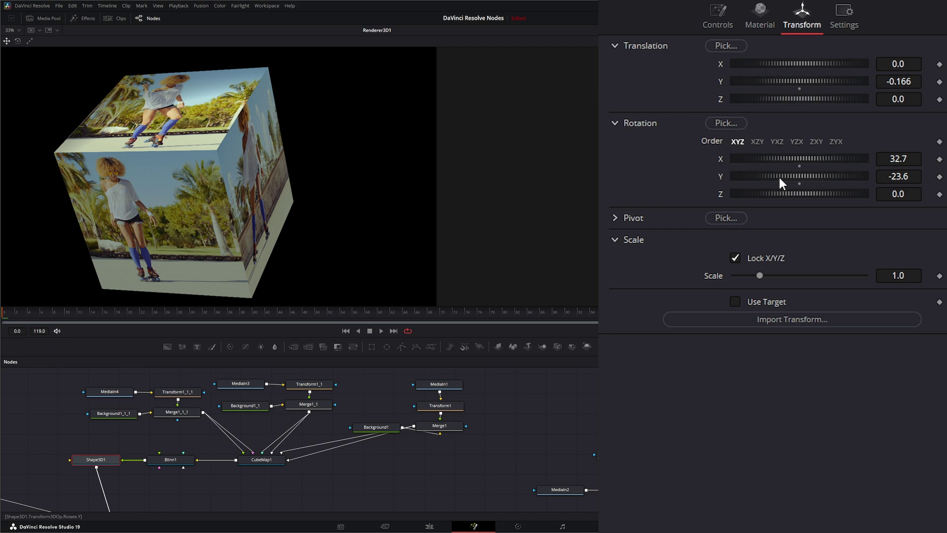
pyautogui.moveTo(780, 175); pyautogui.dragTo(824, 177)
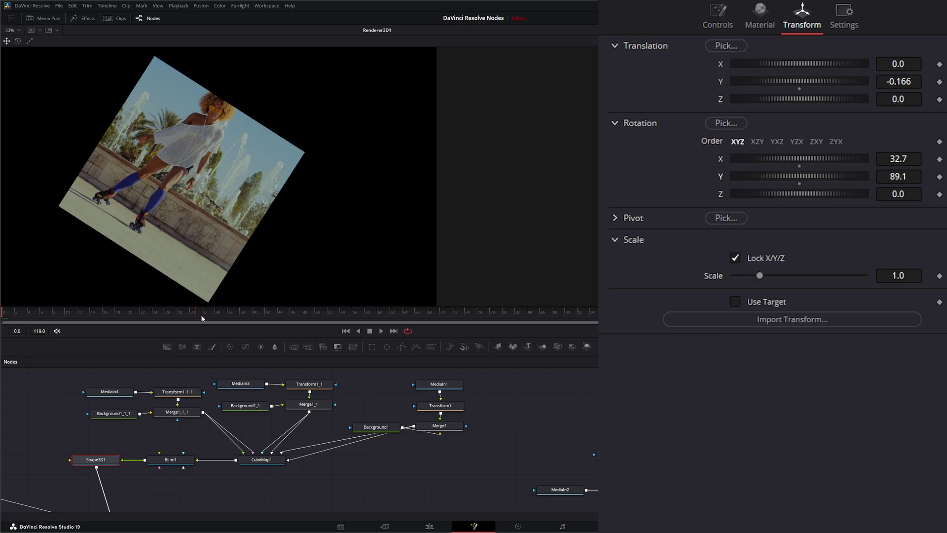
pyautogui.moveTo(201, 318); pyautogui.dragTo(315, 318)
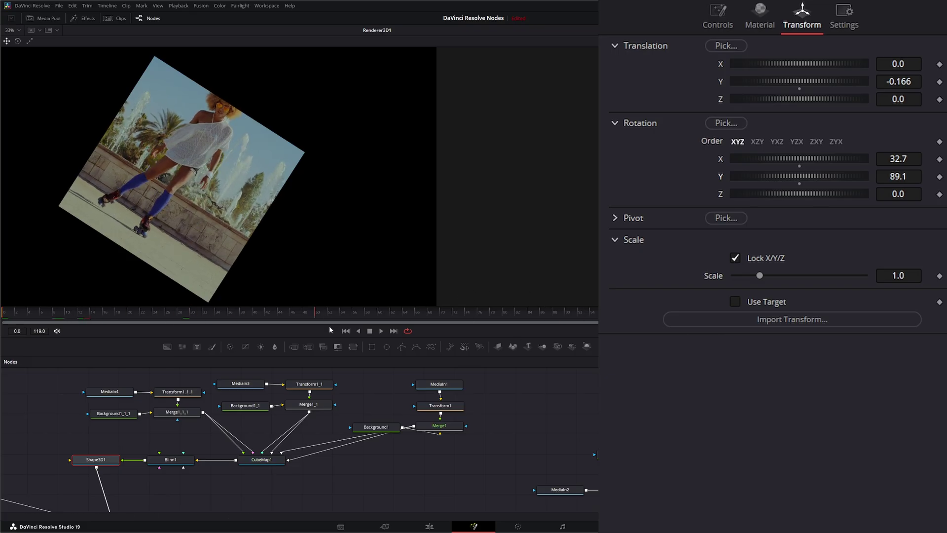
pyautogui.press('space')
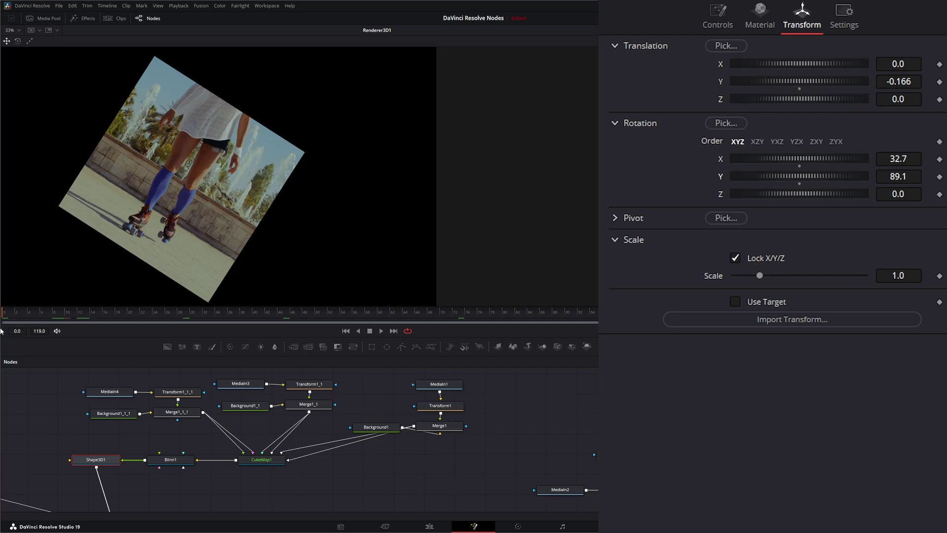
# Step: Set Transform1_1_1 to Center 0.452, 0.411 and Size 2.218
pyautogui.click(176, 394)
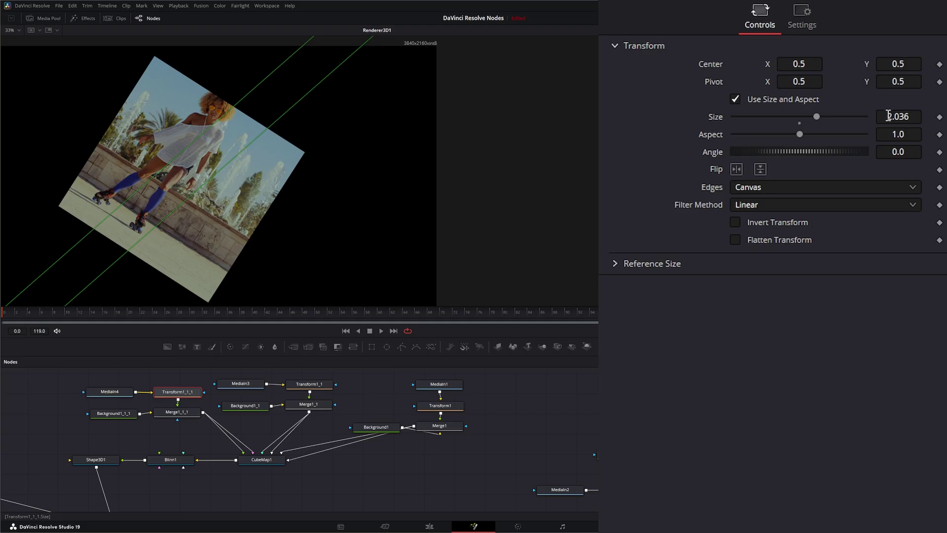
pyautogui.moveTo(804, 63); pyautogui.dragTo(790, 63)
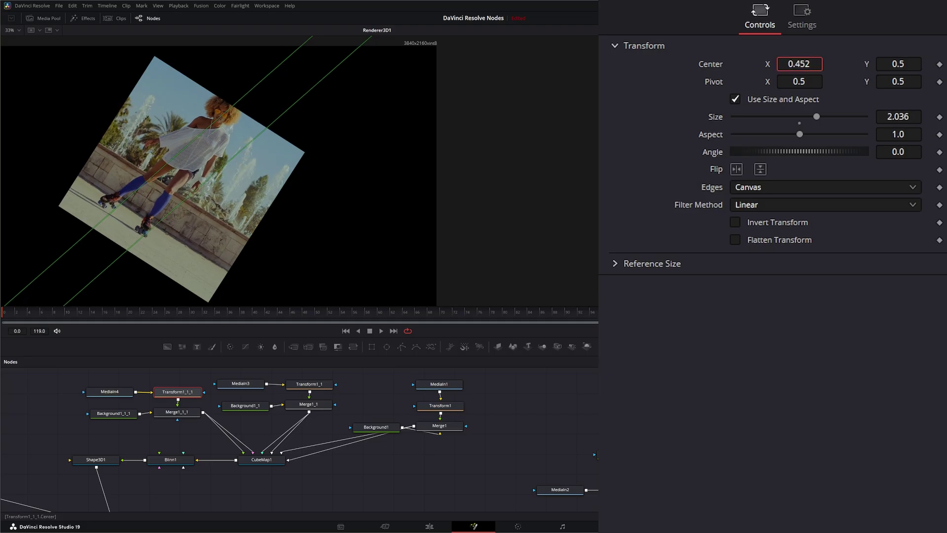
pyautogui.moveTo(903, 63); pyautogui.dragTo(876, 64)
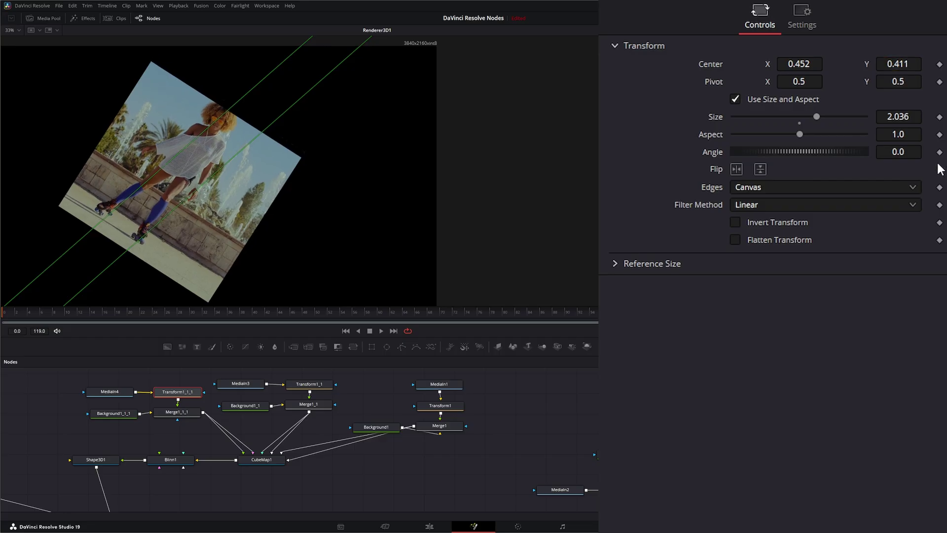
pyautogui.moveTo(895, 116); pyautogui.dragTo(909, 116)
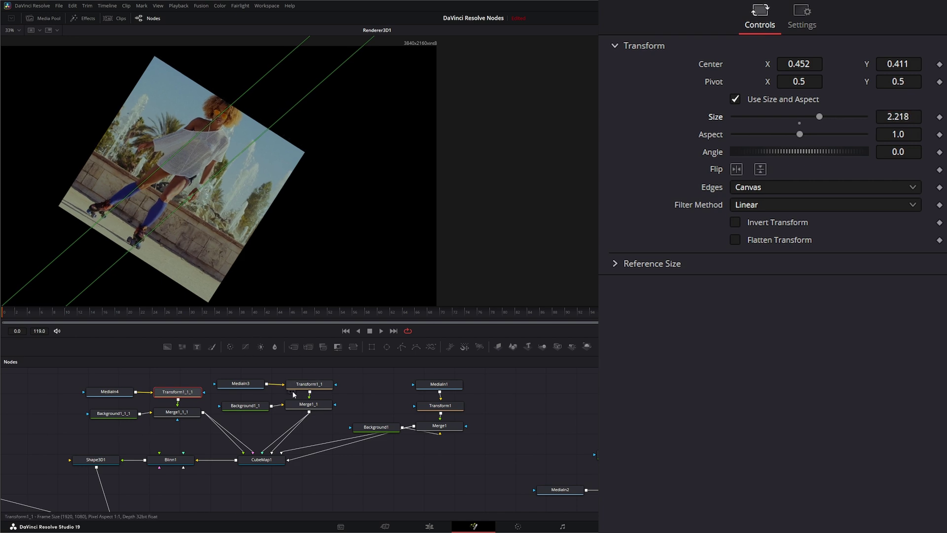
pyautogui.click(259, 460)
pyautogui.scroll(-3, 359, 487)
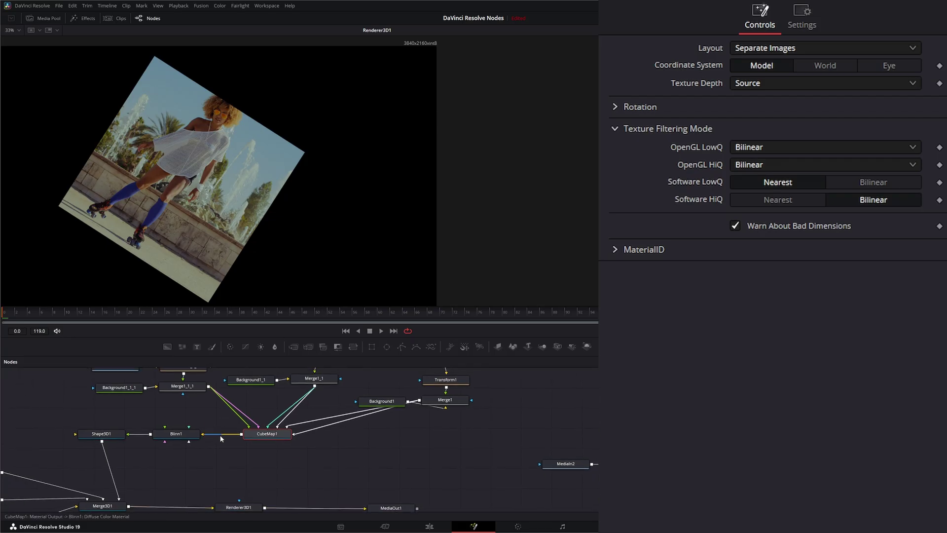
# Step: Set Shape3D1's Rotation Y to 50.9 and stop playback
pyautogui.click(111, 436)
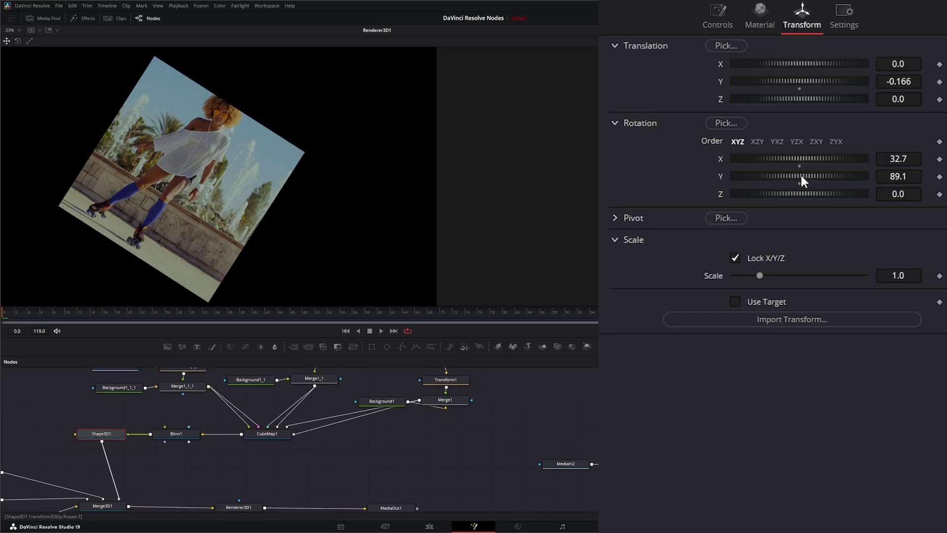
pyautogui.moveTo(801, 176); pyautogui.dragTo(786, 176)
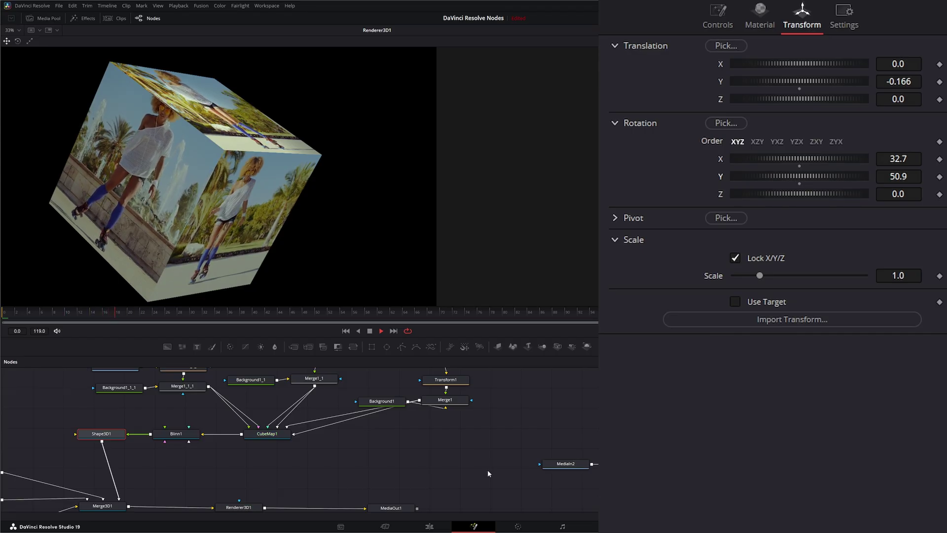
pyautogui.click(371, 331)
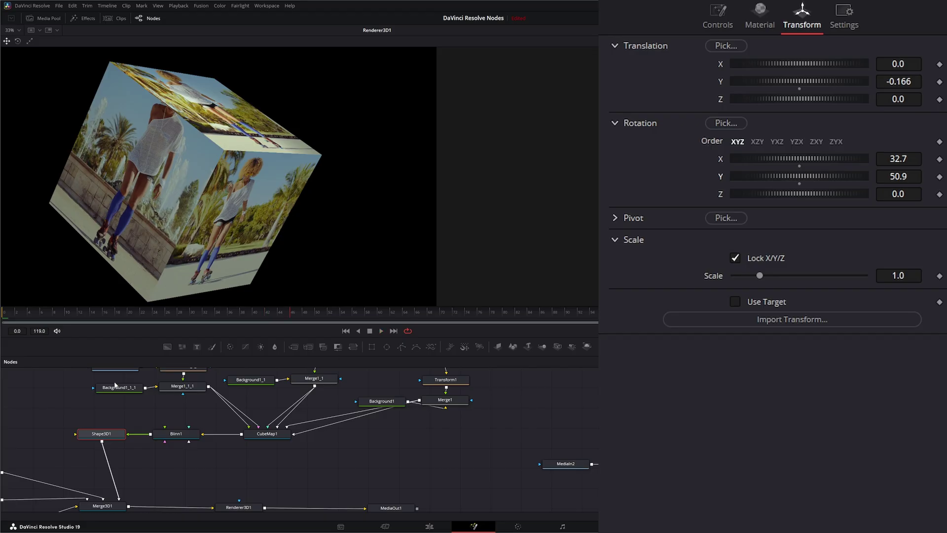
pyautogui.moveTo(113, 439); pyautogui.dragTo(117, 439)
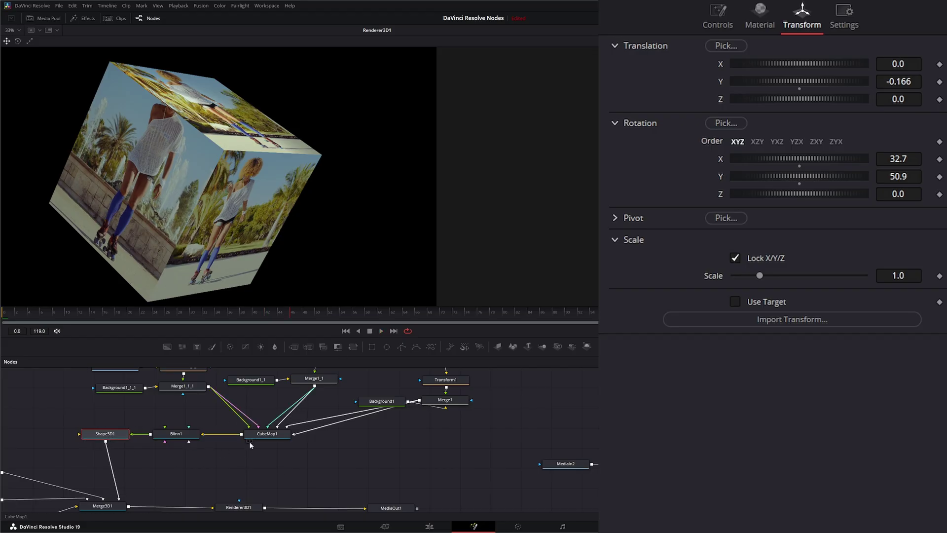
# Step: Try a light green diffuse tint on Blinn1, then set it back to white
pyautogui.click(178, 436)
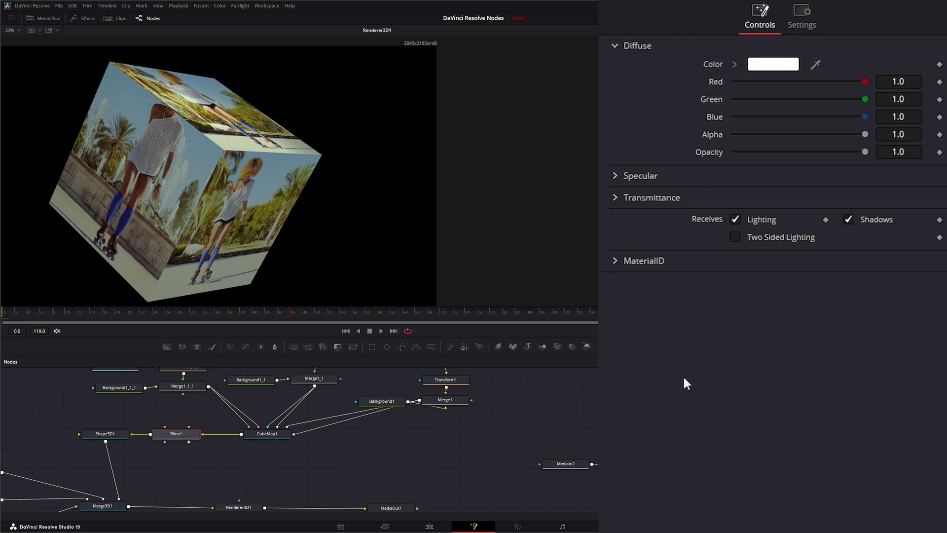
pyautogui.click(773, 64)
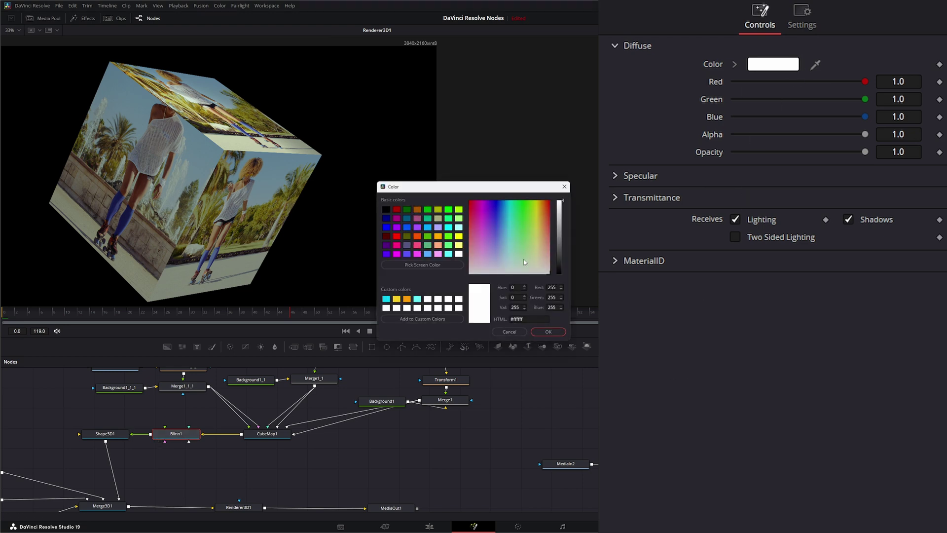
pyautogui.moveTo(523, 259)
pyautogui.mouseDown()
pyautogui.moveTo(523, 237)
pyautogui.moveTo(527, 245)
pyautogui.mouseUp()
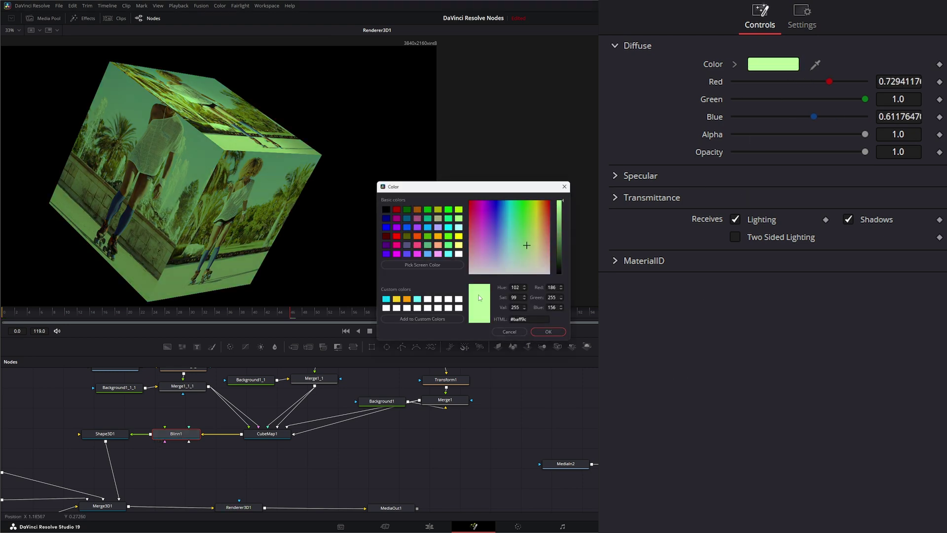
pyautogui.click(460, 303)
pyautogui.click(549, 331)
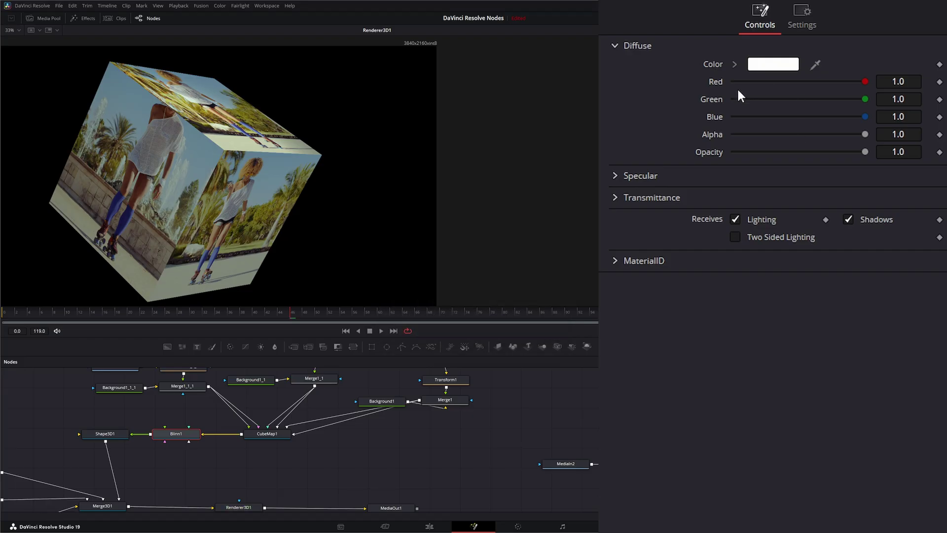
# Step: Lower Blinn1's specular exponent to 3.3 and reselect the Shape3D1 node
pyautogui.click(616, 177)
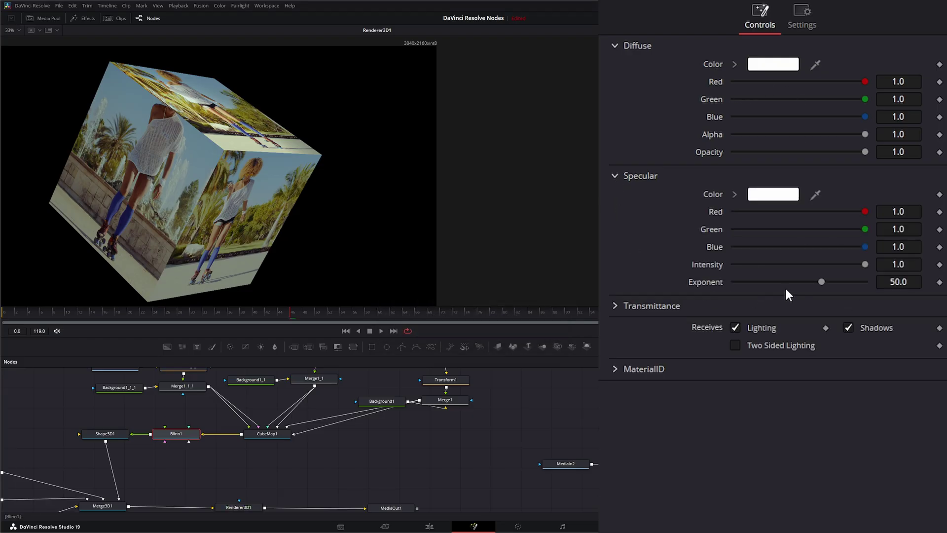
pyautogui.moveTo(819, 282); pyautogui.dragTo(740, 289)
pyautogui.moveTo(181, 437); pyautogui.dragTo(186, 437)
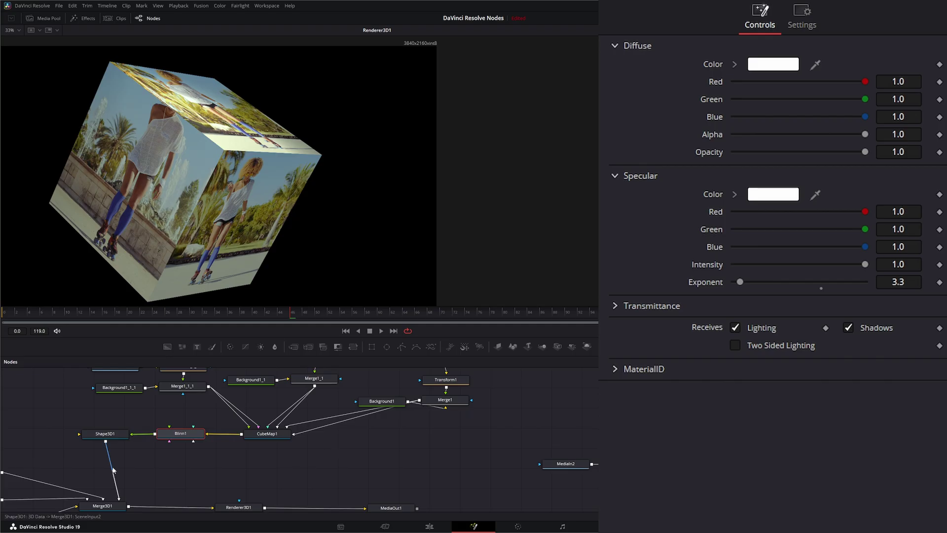
pyautogui.click(105, 437)
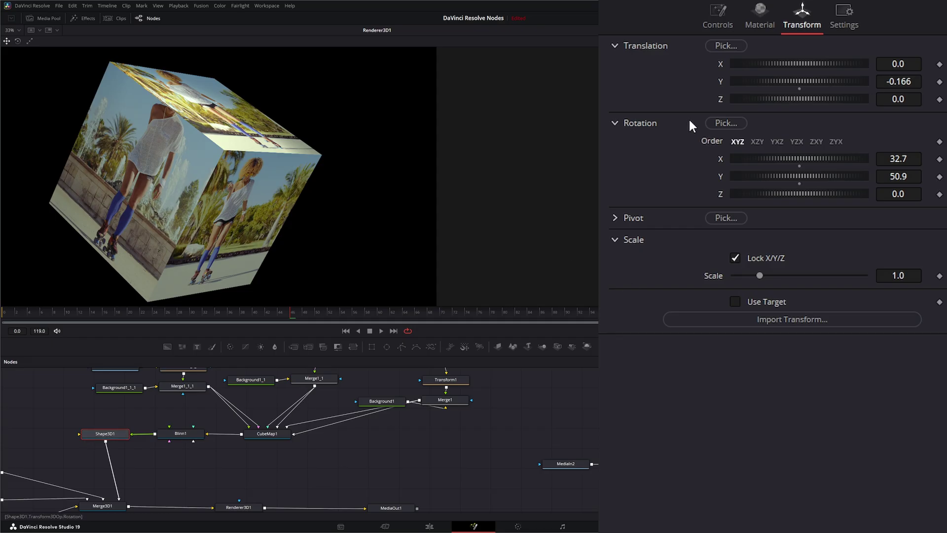
# Step: Switch Shape3D1 to Plane, then Sphere, and play the skate footage from near the start
pyautogui.click(721, 13)
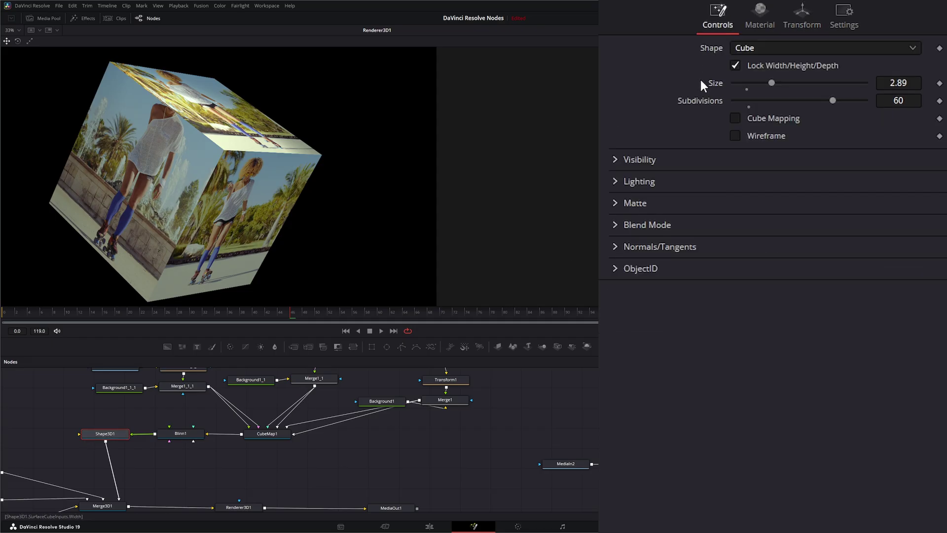
pyautogui.click(757, 49)
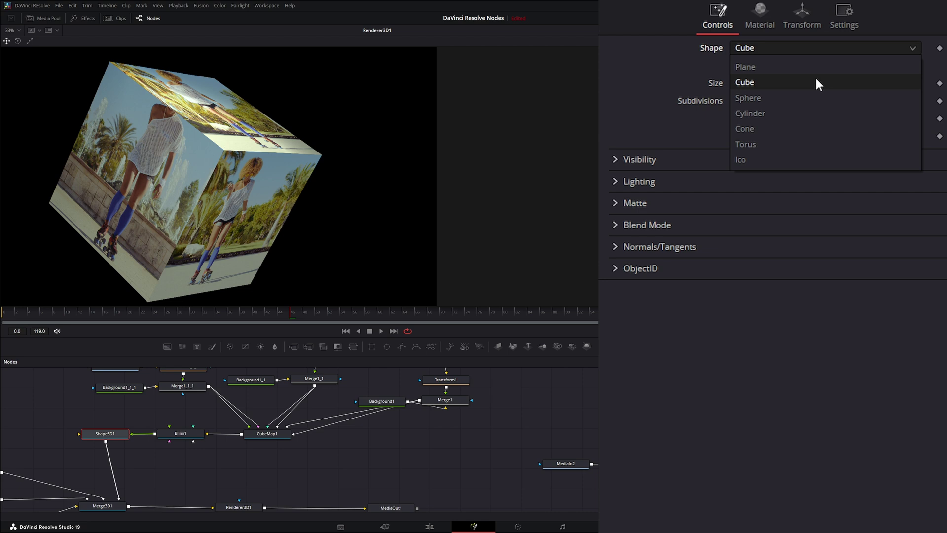
pyautogui.click(763, 69)
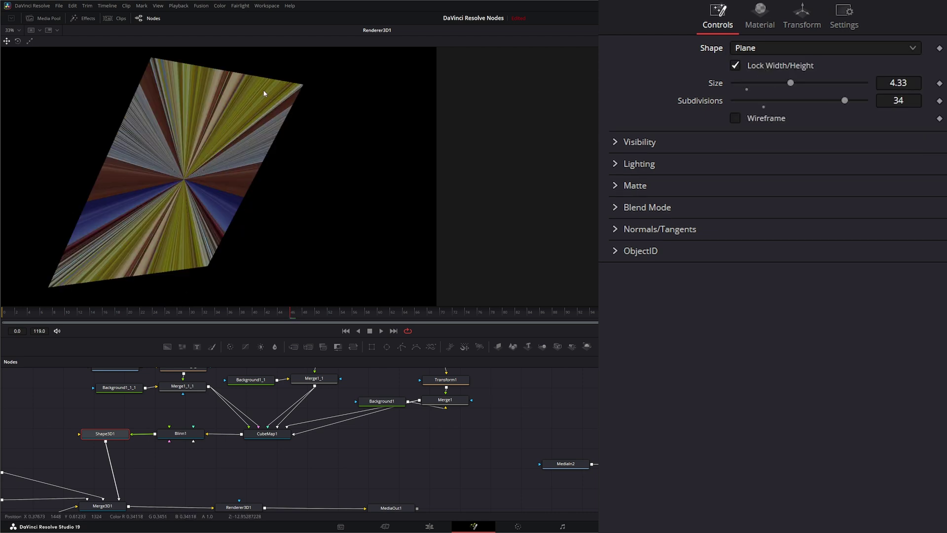
pyautogui.click(757, 48)
pyautogui.click(764, 97)
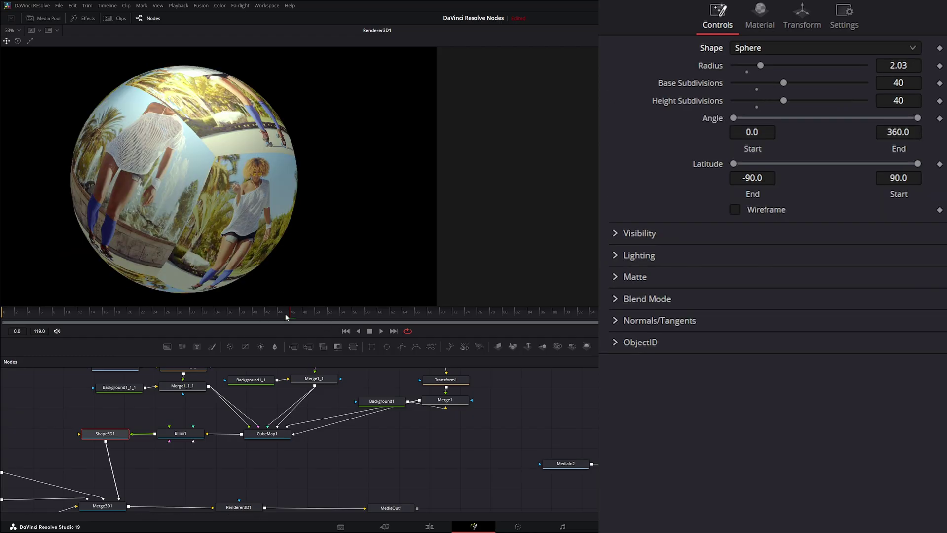
pyautogui.moveTo(291, 316); pyautogui.dragTo(22, 321)
pyautogui.press('space')
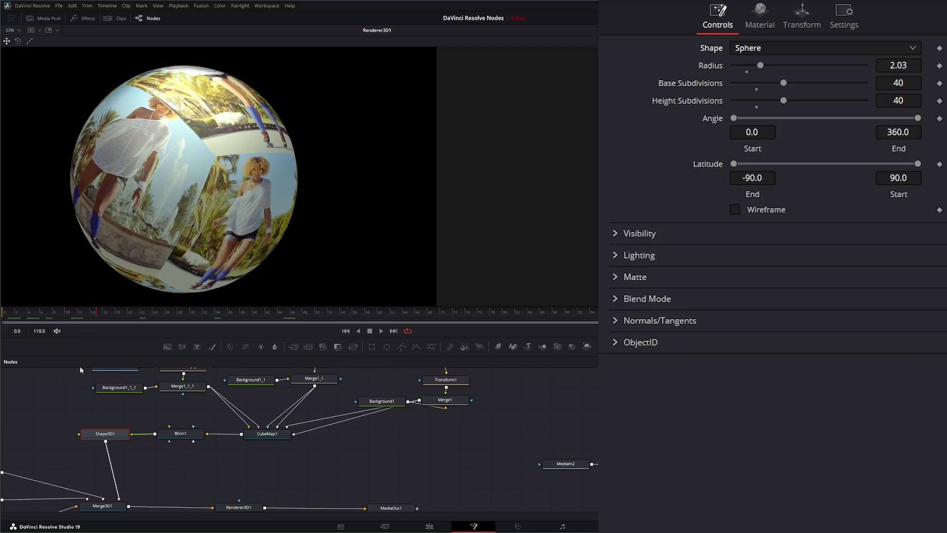
# Step: Reset the sphere's X rotation to 0 and turn its Y rotation to 56.4
pyautogui.click(804, 13)
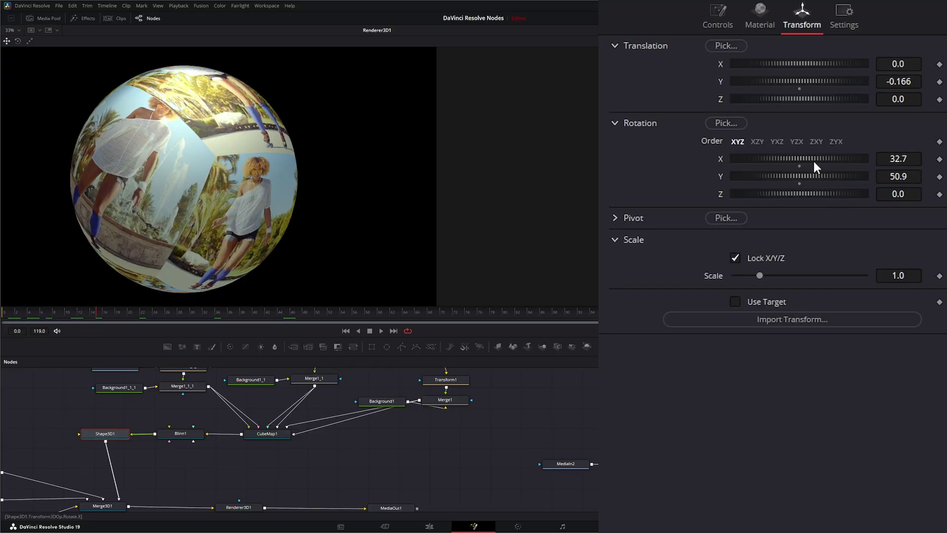
pyautogui.doubleClick(719, 159)
pyautogui.moveTo(782, 178)
pyautogui.mouseDown()
pyautogui.moveTo(837, 174)
pyautogui.moveTo(785, 174)
pyautogui.mouseUp()
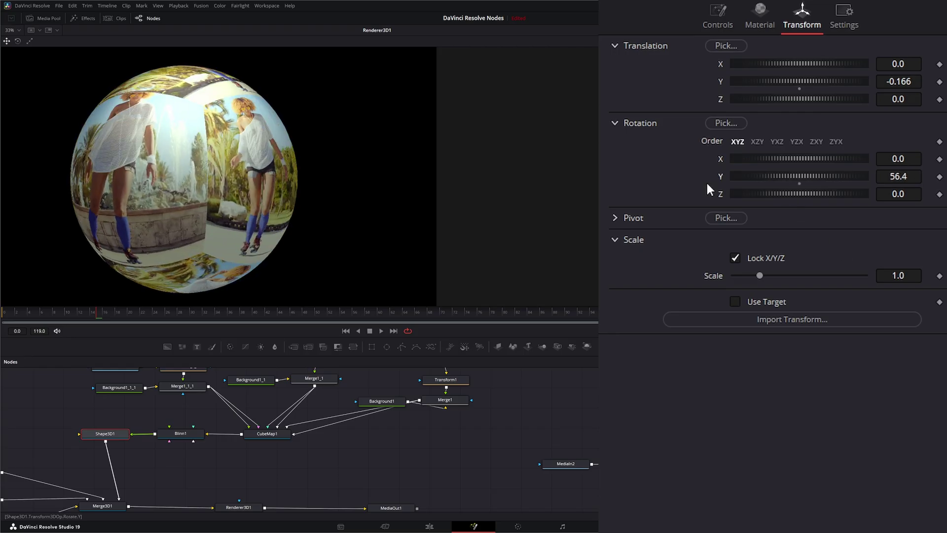
pyautogui.click(715, 13)
# Step: Change Shape3D1 to a Cylinder and make it taller, to height 2.94 with radius 2.89
pyautogui.click(741, 46)
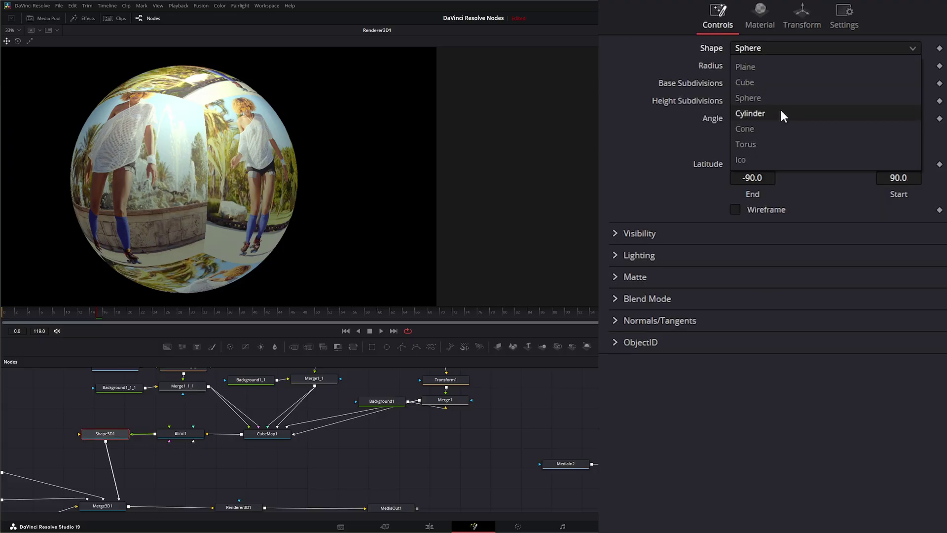
pyautogui.click(767, 113)
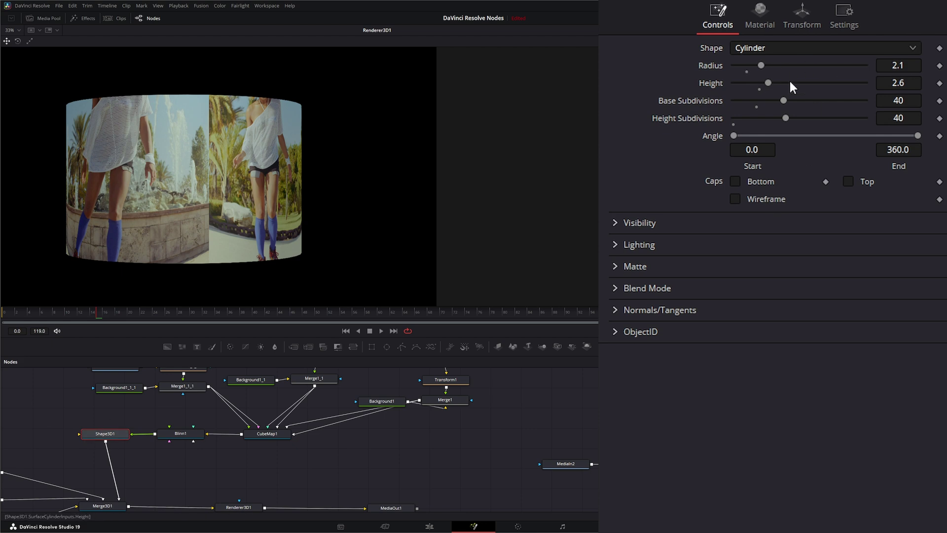
pyautogui.moveTo(769, 83)
pyautogui.mouseDown()
pyautogui.moveTo(784, 83)
pyautogui.moveTo(772, 83)
pyautogui.moveTo(774, 68)
pyautogui.mouseUp()
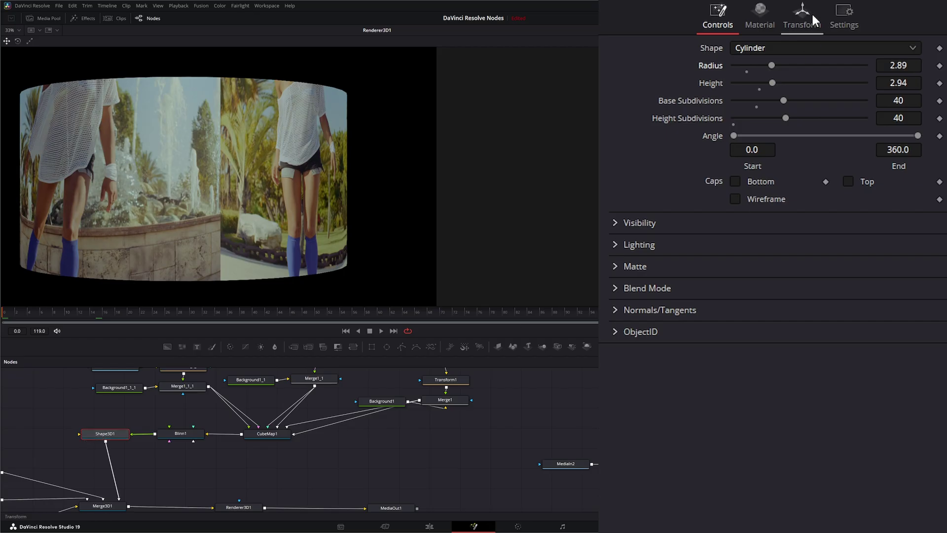
# Step: Keyframe Rotation Y at 0, then set it to 360 at a later frame
pyautogui.click(802, 23)
pyautogui.doubleClick(722, 174)
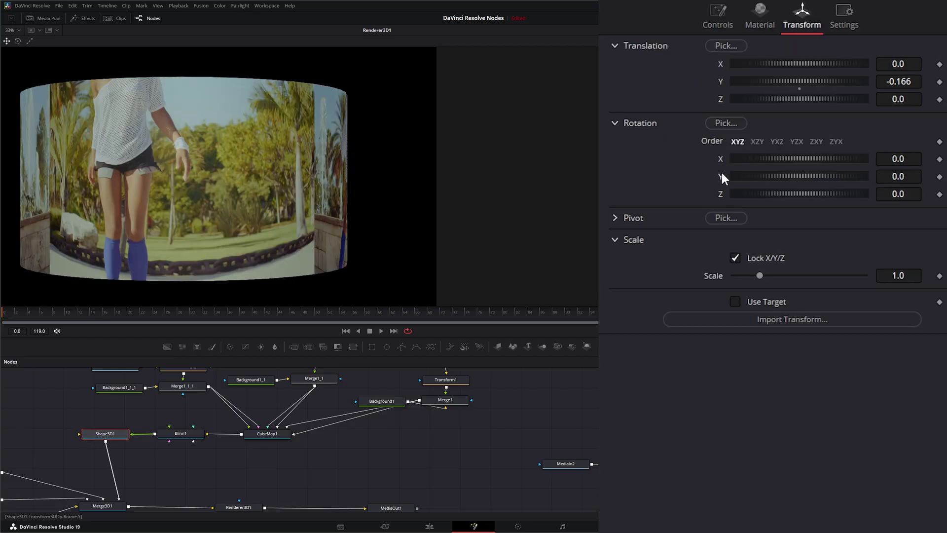
pyautogui.click(940, 177)
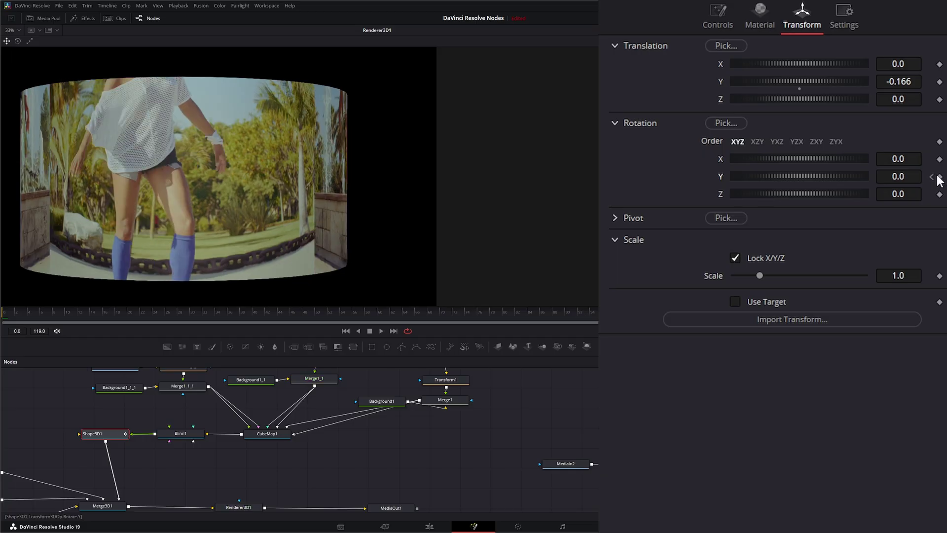
pyautogui.click(915, 176)
pyautogui.write('360')
pyautogui.press('Tab')
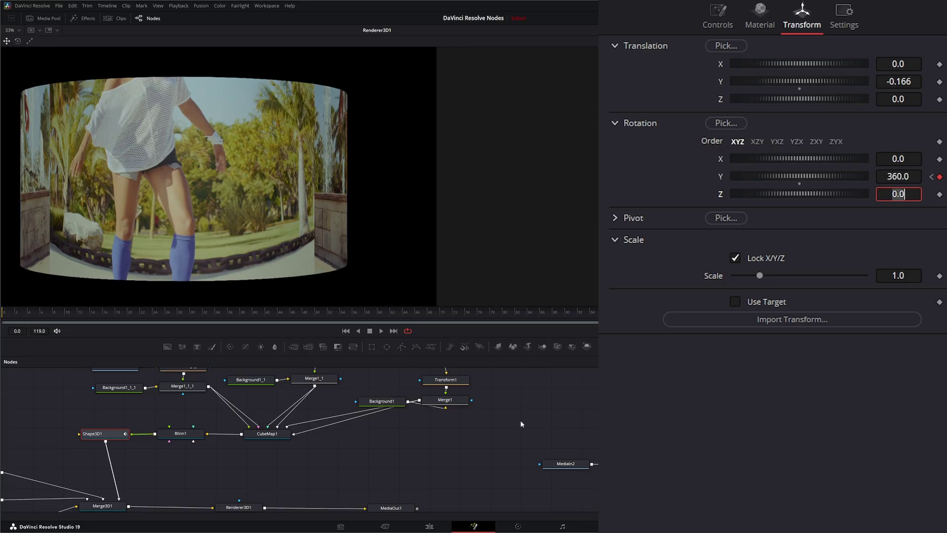
# Step: Play the spin from the first frame, test an X tilt, then reset X rotation to 0
pyautogui.click(346, 331)
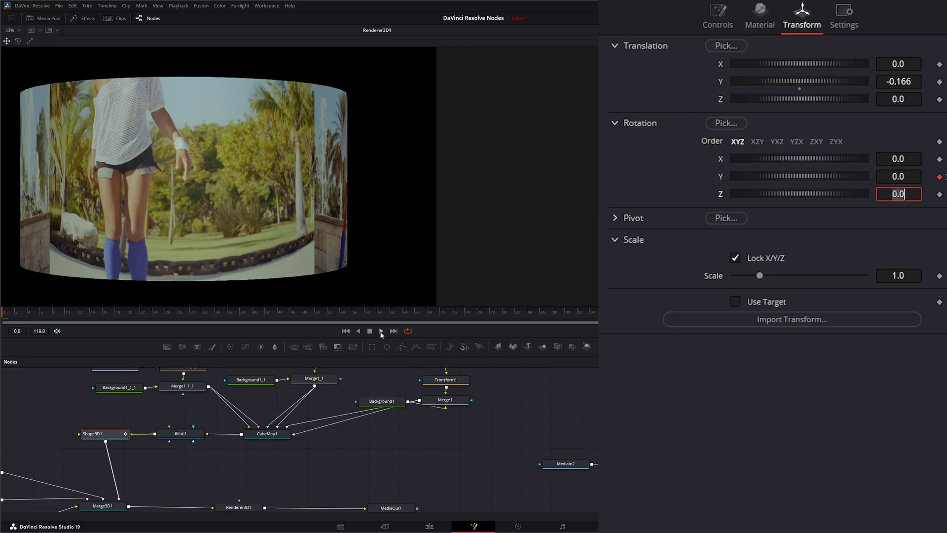
pyautogui.click(381, 332)
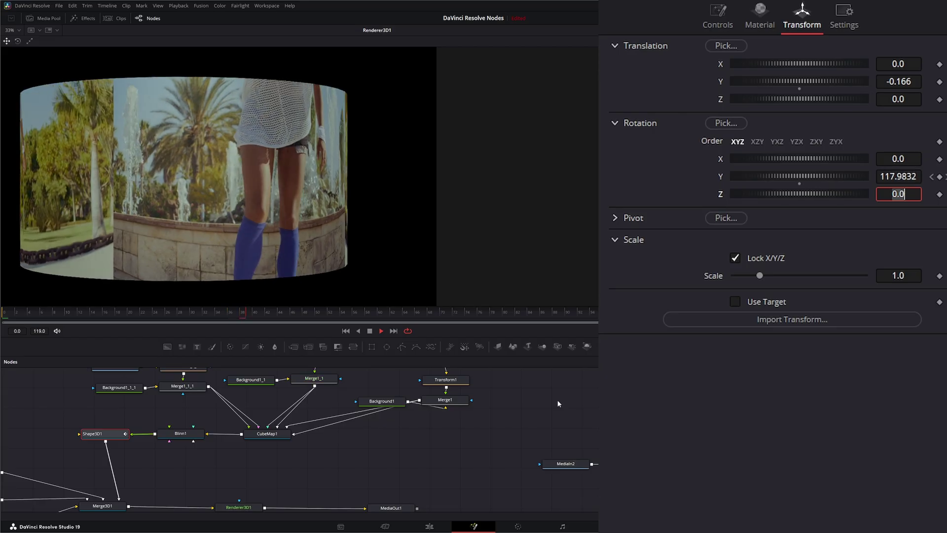
pyautogui.click(355, 313)
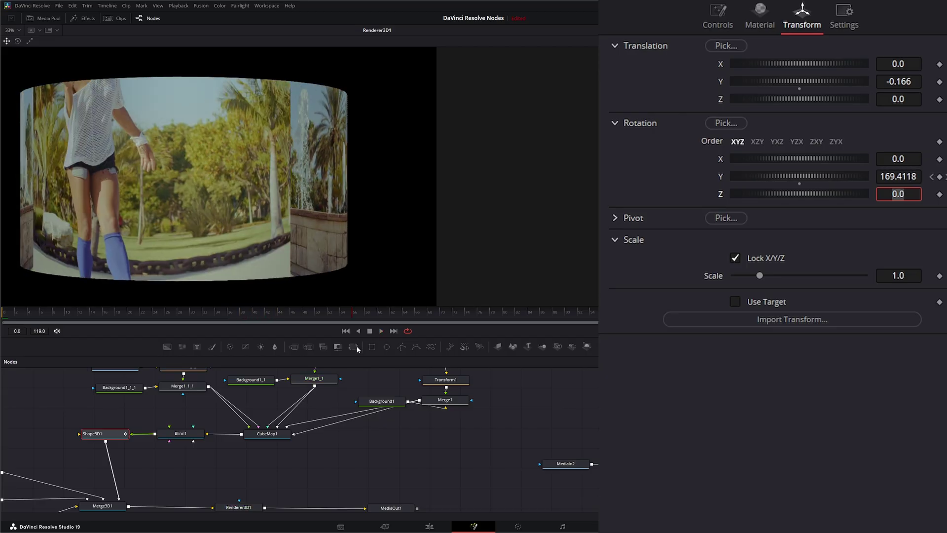
pyautogui.click(256, 472)
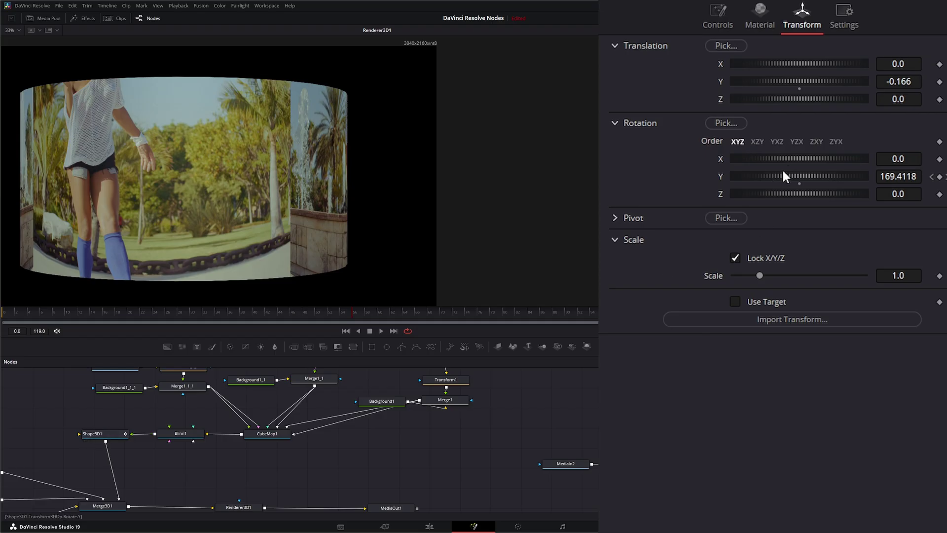
pyautogui.moveTo(788, 160); pyautogui.dragTo(795, 160)
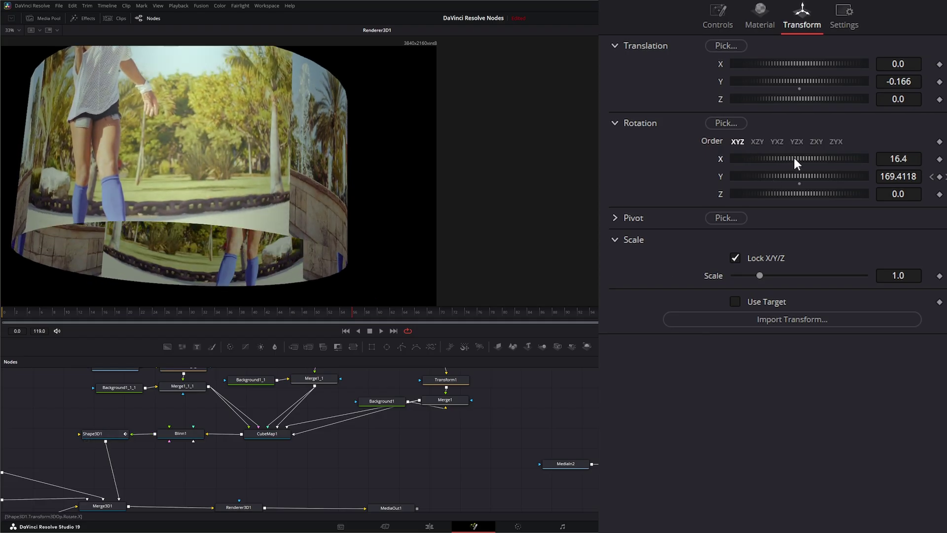
pyautogui.moveTo(353, 313); pyautogui.dragTo(325, 320)
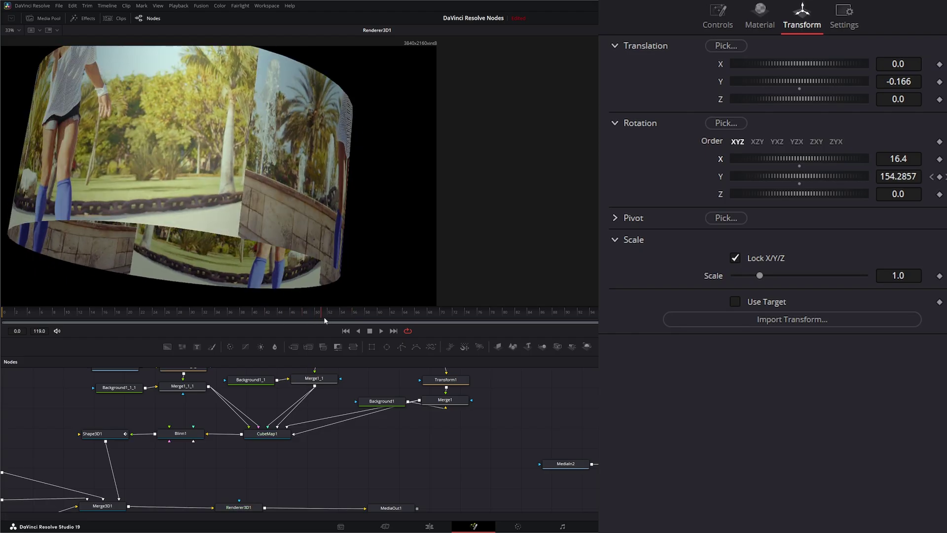
pyautogui.doubleClick(721, 159)
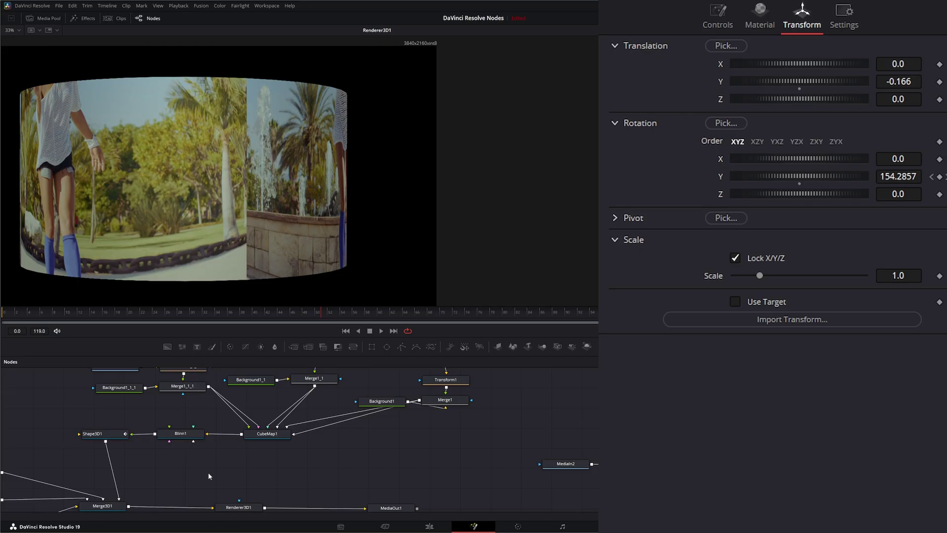
pyautogui.hotkey('shift', 'space')
pyautogui.write('blin')
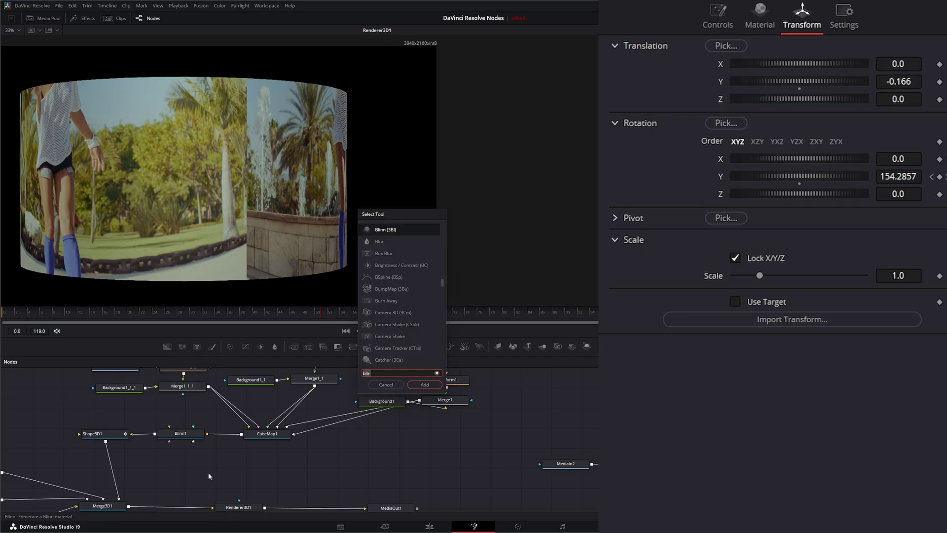
pyautogui.press('BackSpace')
pyautogui.press('BackSpace')
pyautogui.press('BackSpace')
pyautogui.press('BackSpace')
pyautogui.write('trans')
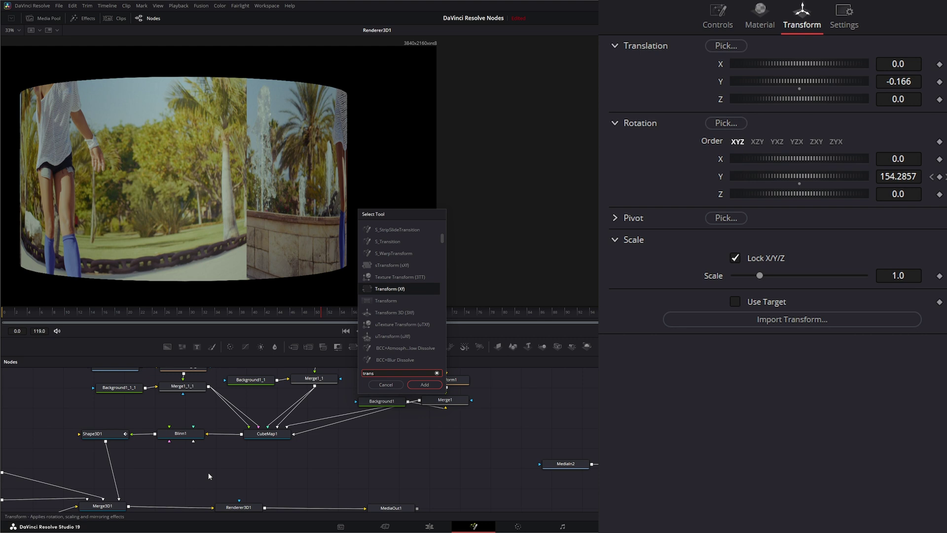
pyautogui.click(376, 316)
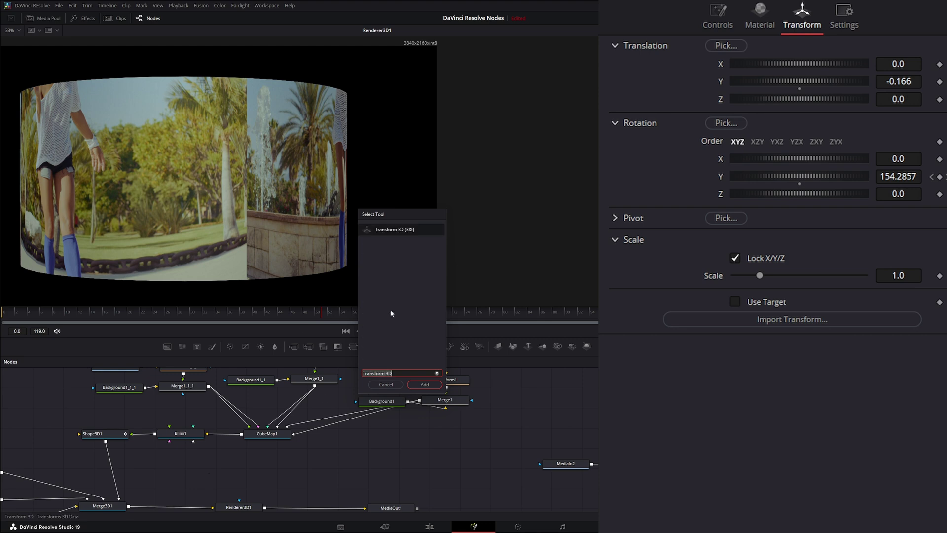
pyautogui.click(425, 385)
pyautogui.moveTo(218, 477); pyautogui.dragTo(114, 473)
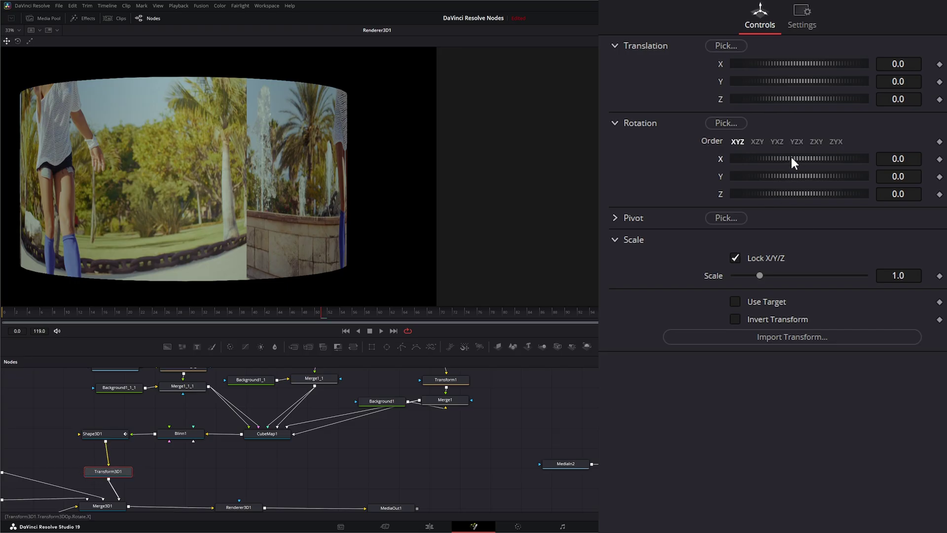
pyautogui.moveTo(790, 159); pyautogui.dragTo(801, 159)
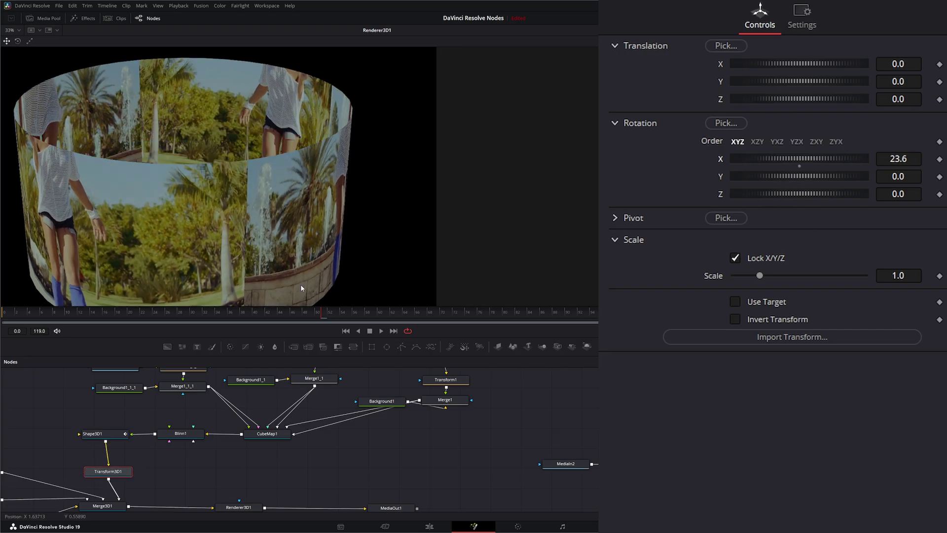
pyautogui.click(382, 331)
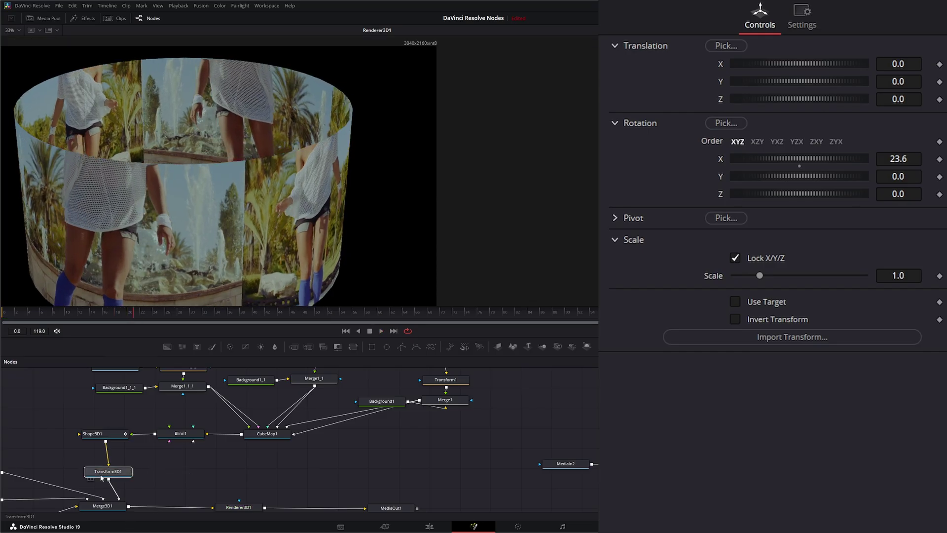
pyautogui.press('Delete')
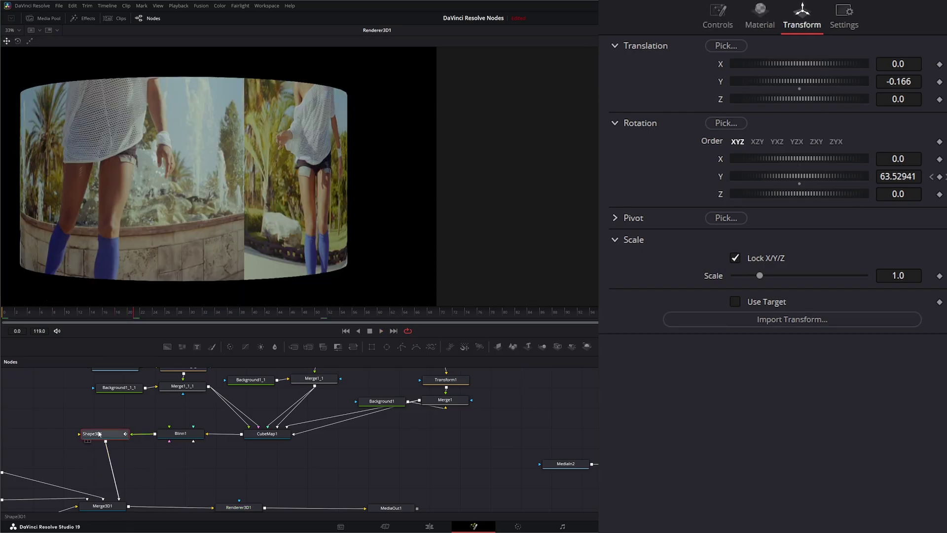
# Step: Switch Shape3D1 to Cone, then Torus, then Ico, and finally back to Cube
pyautogui.click(717, 14)
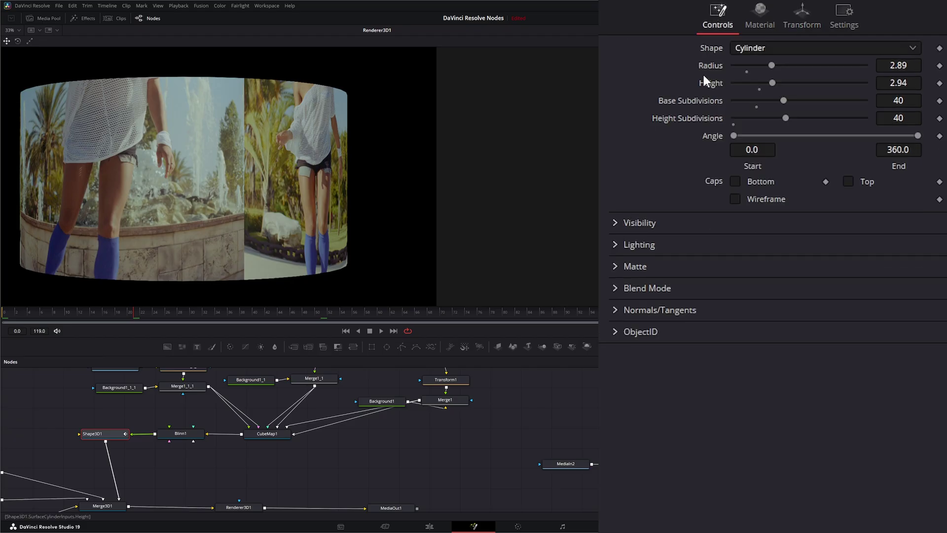
pyautogui.click(755, 49)
pyautogui.click(766, 128)
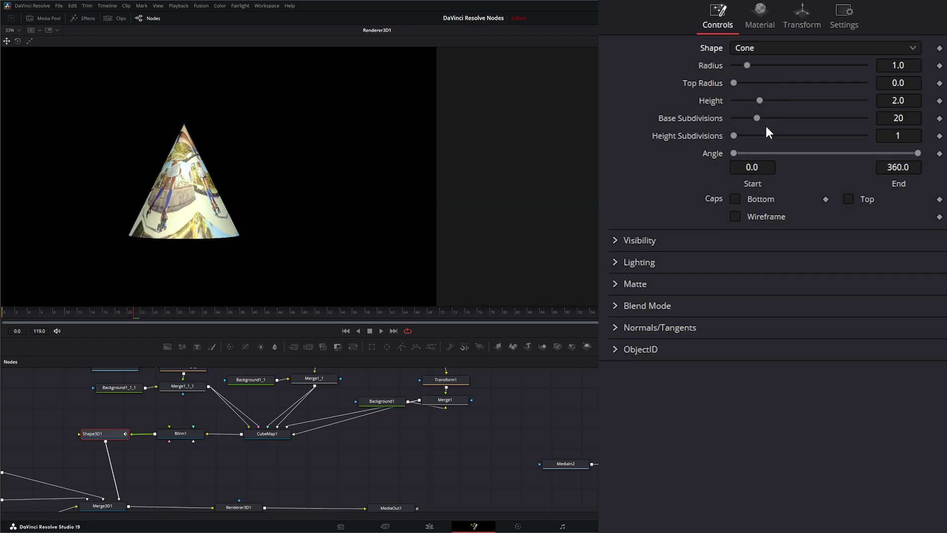
pyautogui.click(740, 46)
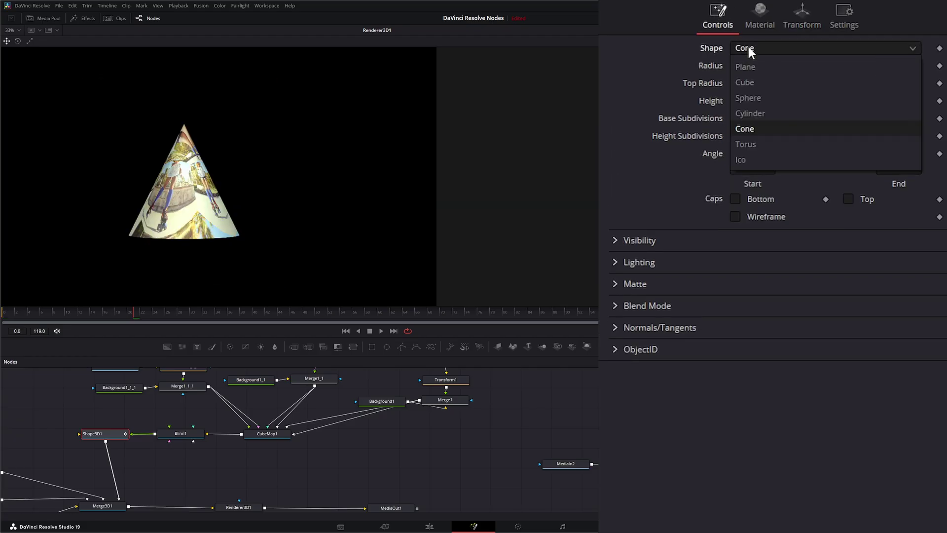
pyautogui.click(779, 144)
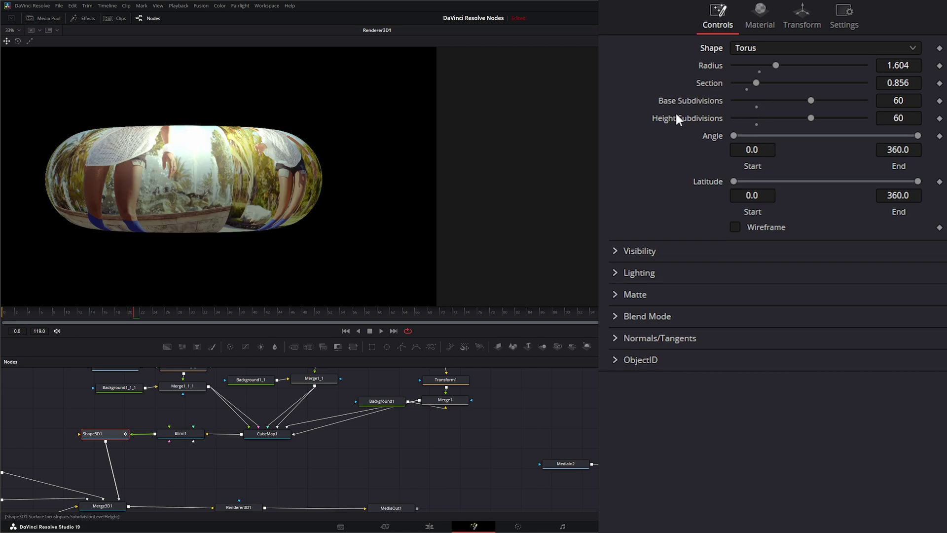
pyautogui.click(747, 48)
pyautogui.click(762, 159)
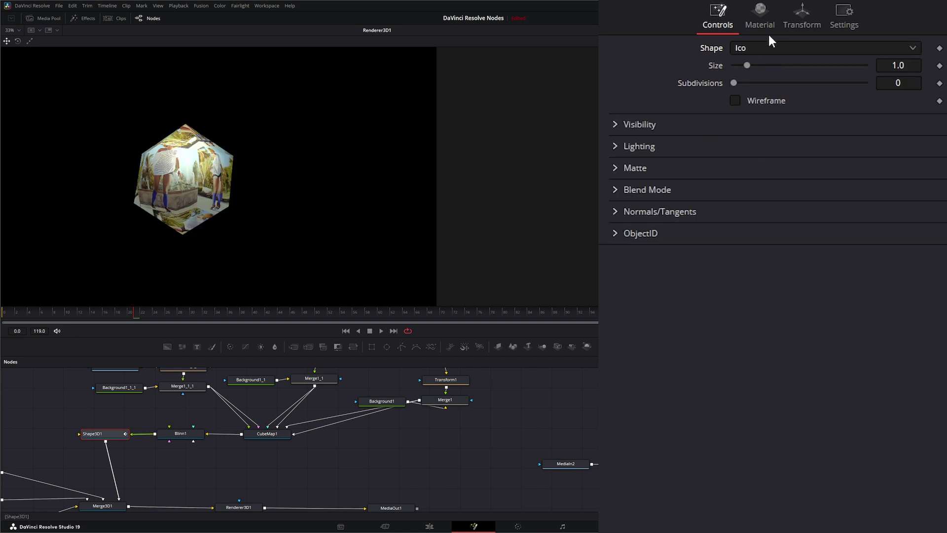
pyautogui.click(747, 47)
pyautogui.click(760, 82)
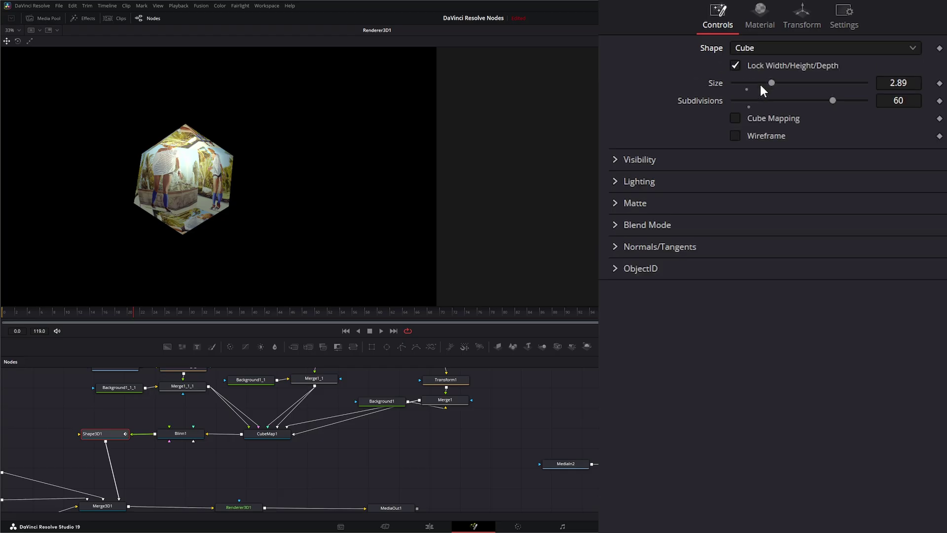